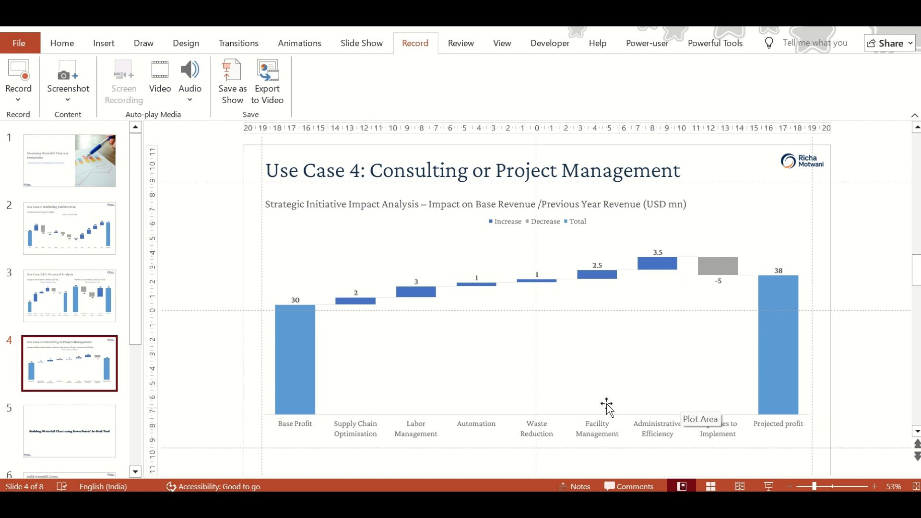
Go through slides 5 and 6 to examine the example Income Statement waterfall chart and its source table
left_click(75, 422)
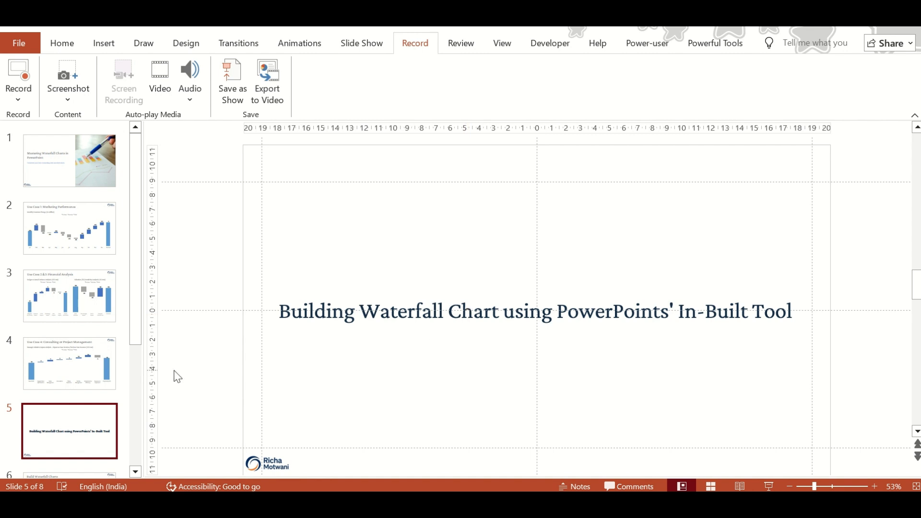
scroll(82, 431, "down", 2)
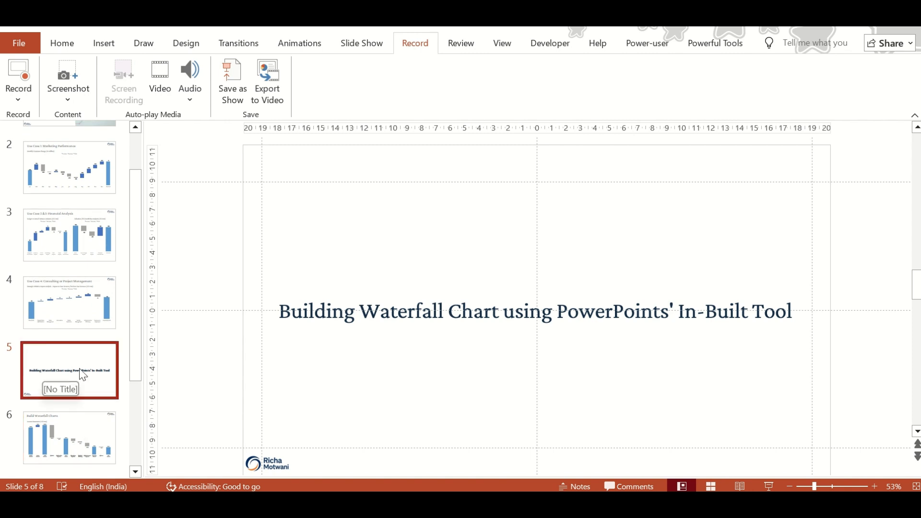
key("Down")
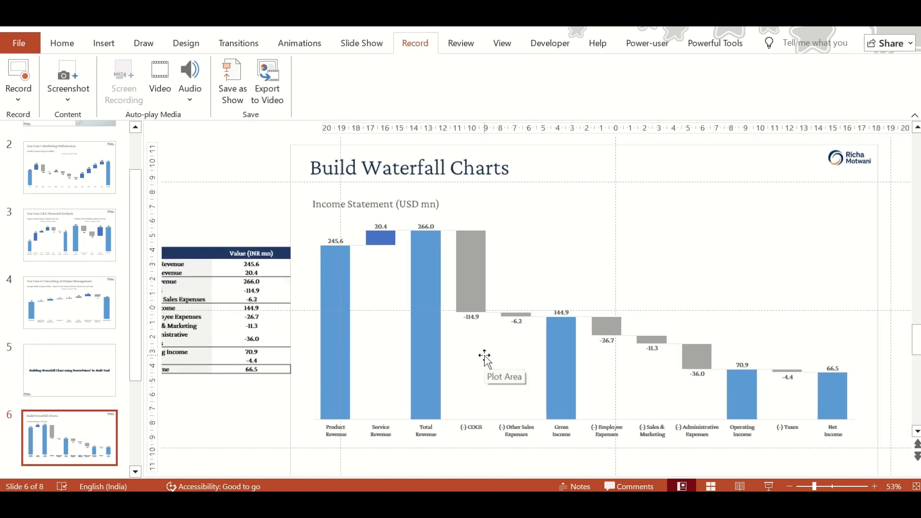
scroll(584, 298, "down", 1)
scroll(585, 297, "up", 1)
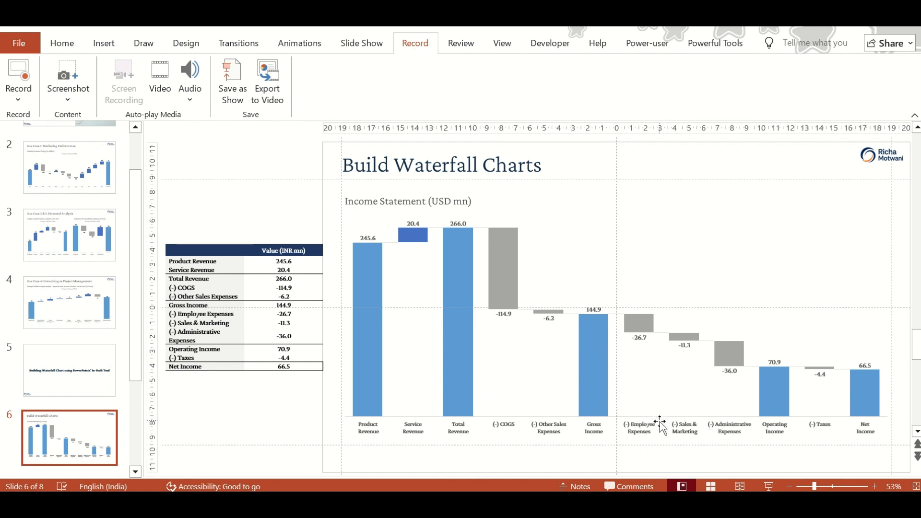
mouse_move(782, 395)
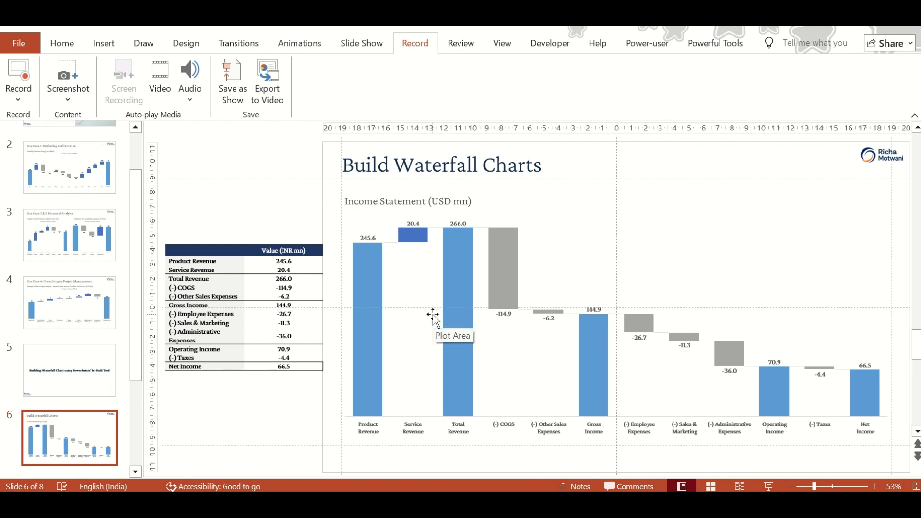
Insert a Waterfall chart on slide 7 beside the income statement table
scroll(432, 307, "down", 2)
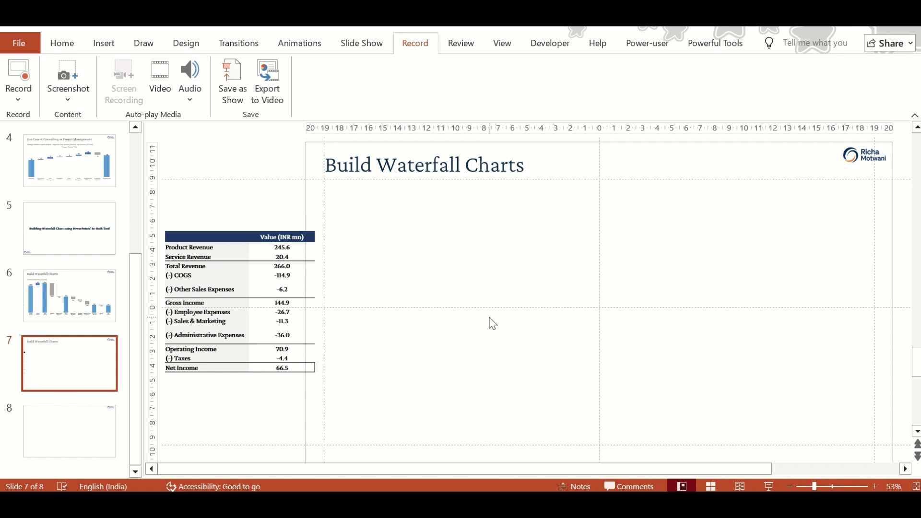
key("alt")
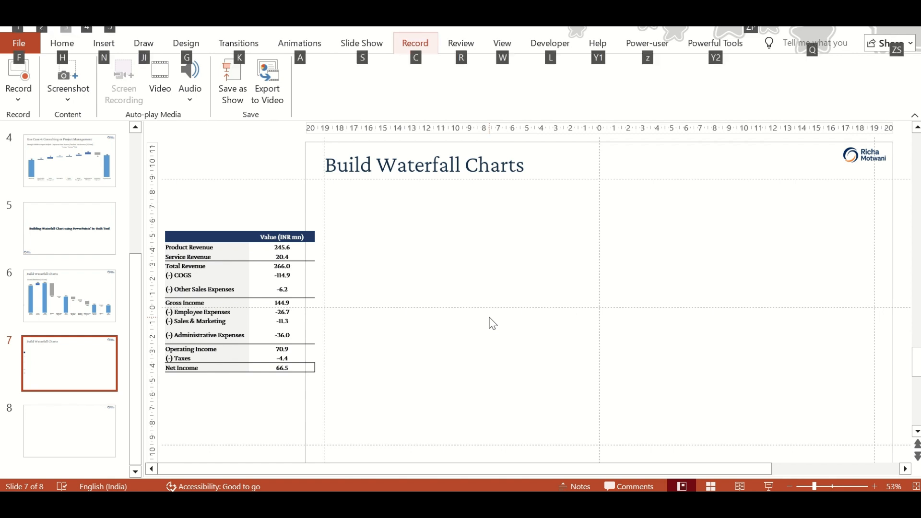
key("n")
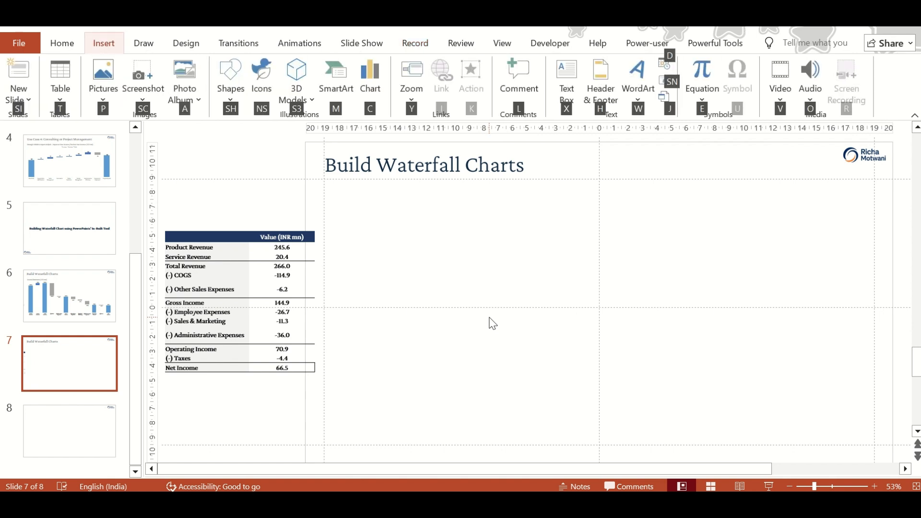
key("c")
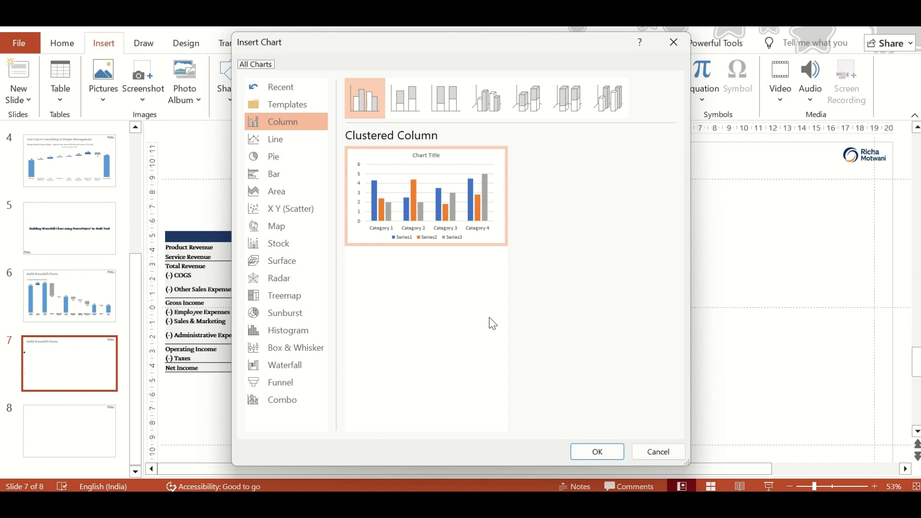
key("Tab")
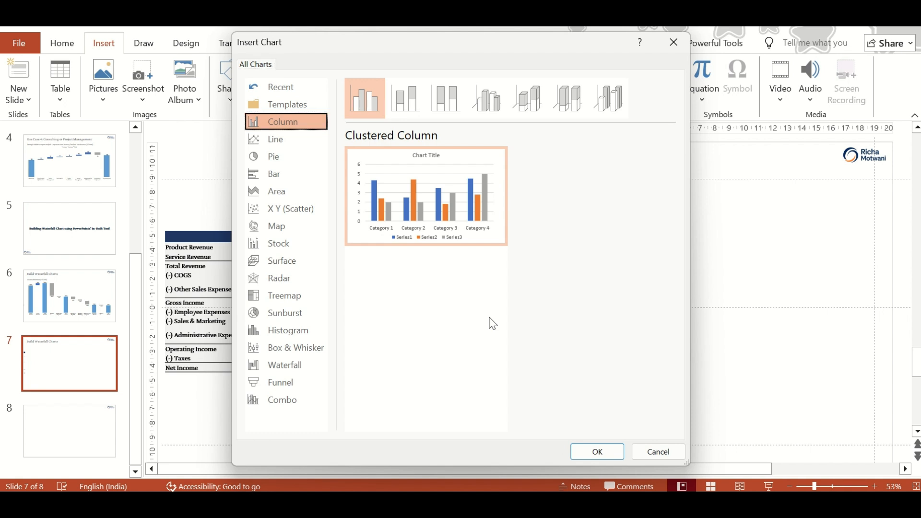
key("Down")
key("Down")
key("Down")
key("Down")
key("Down")
key("Down")
key("Down")
key("Down")
key("Down")
key("Down")
key("Down")
key("Down")
key("Down")
key("Down")
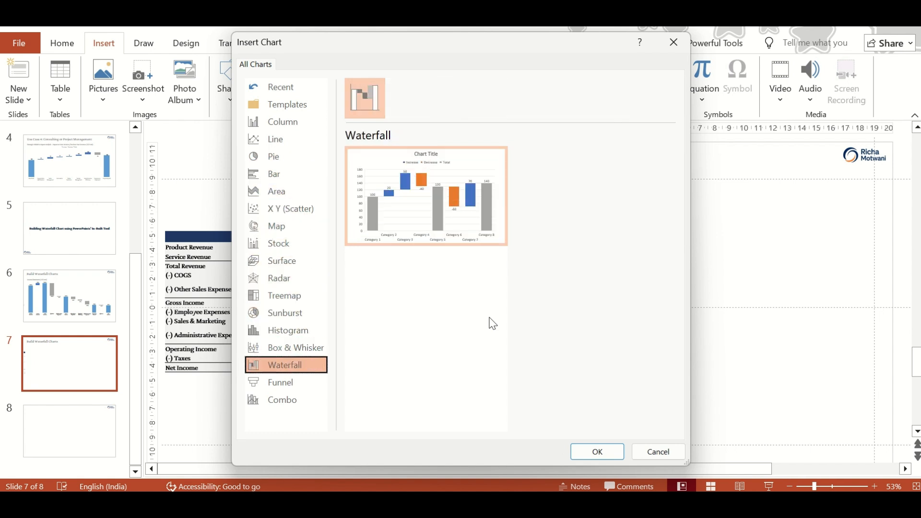
key("Return")
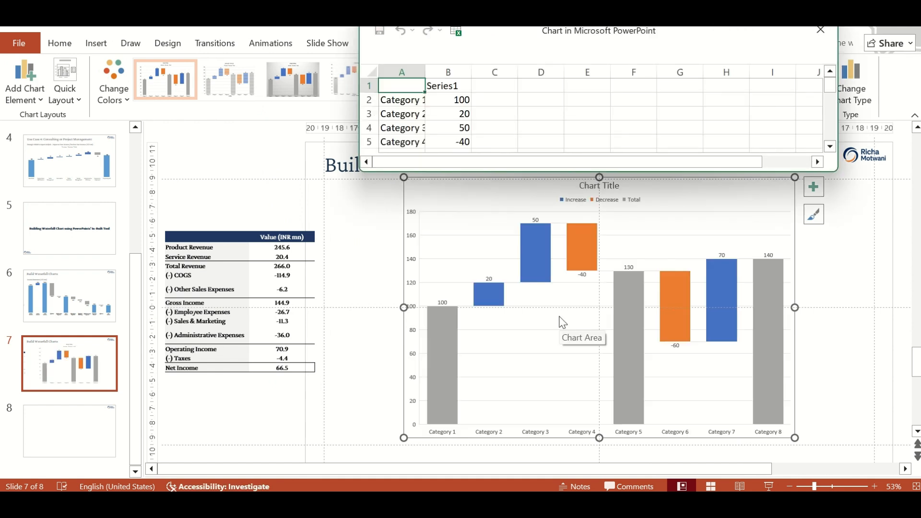
Close the small chart data sheet and open the chart's data in Excel instead, dismissing the Power-user activation window
left_click(538, 129)
left_click(418, 99)
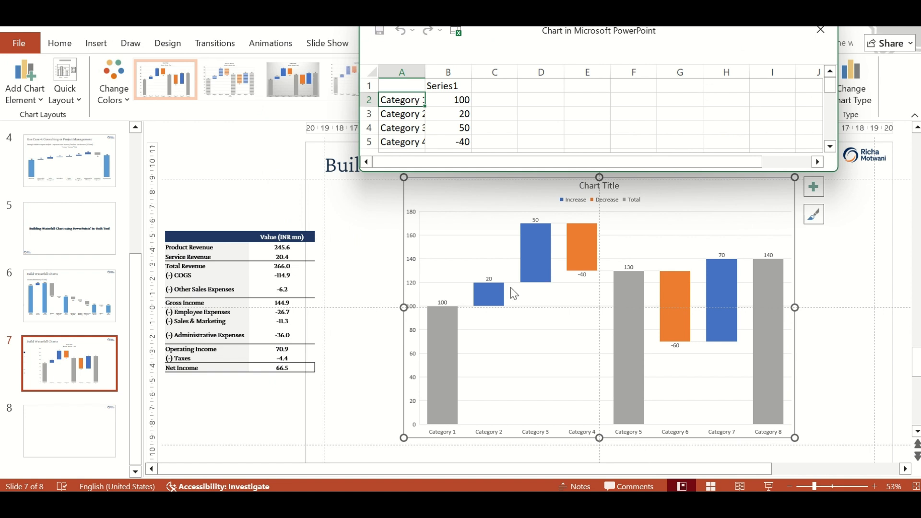
left_click(820, 30)
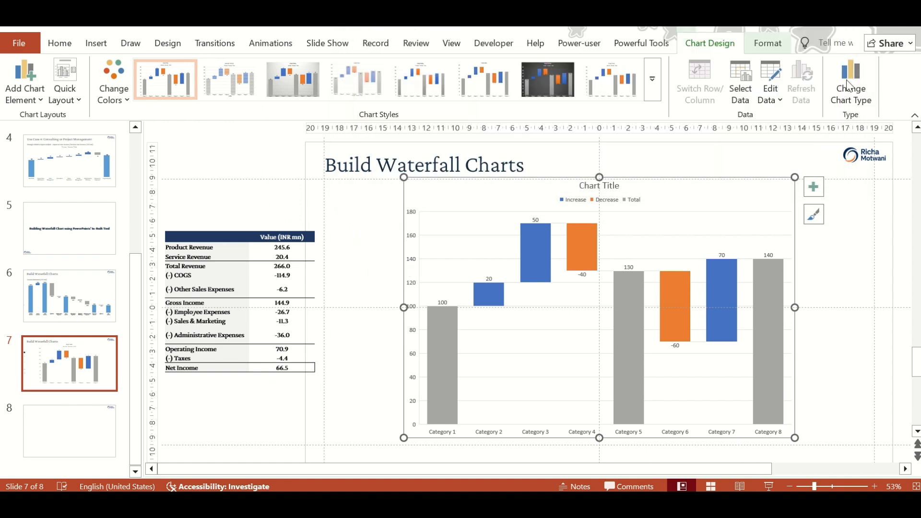
right_click(489, 230)
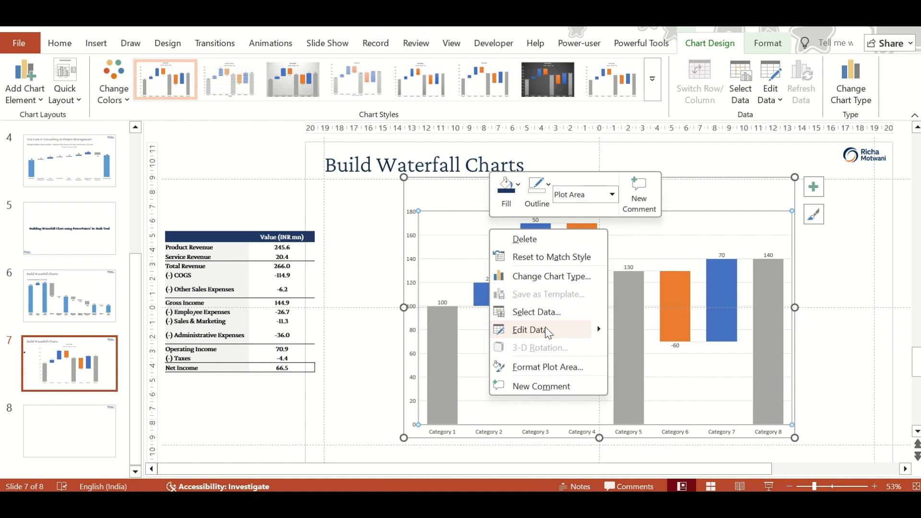
mouse_move(599, 329)
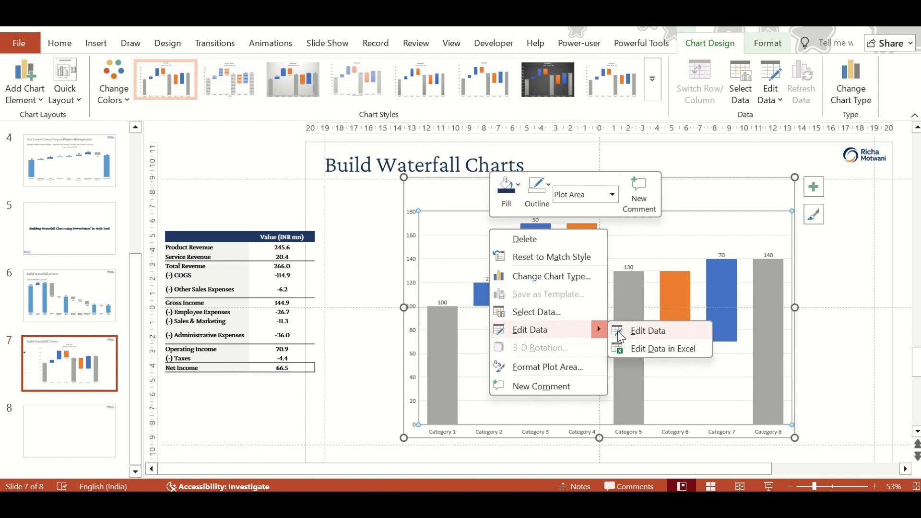
left_click(645, 349)
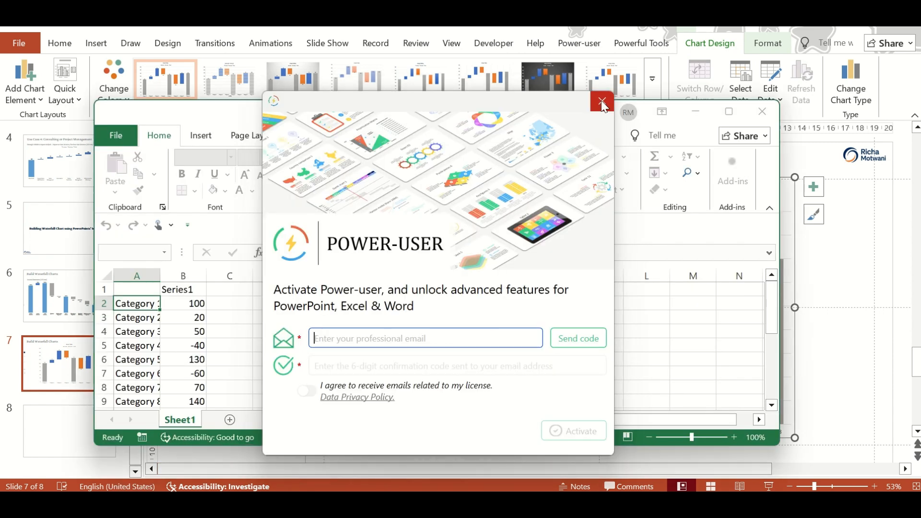
left_click(602, 103)
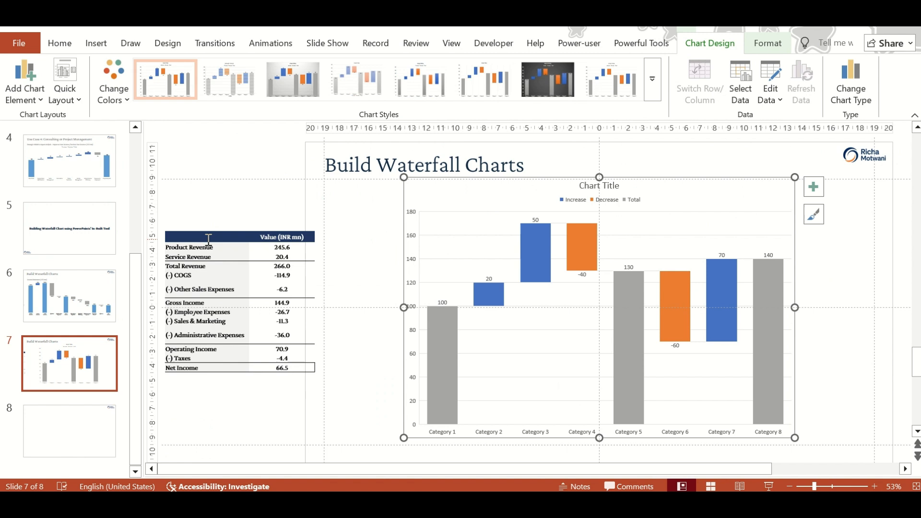
Copy the whole income statement table from slide 7 into the chart's worksheet starting at cell A1, without its source formatting
left_click_drag(208, 238, 312, 373)
key("ctrl+c")
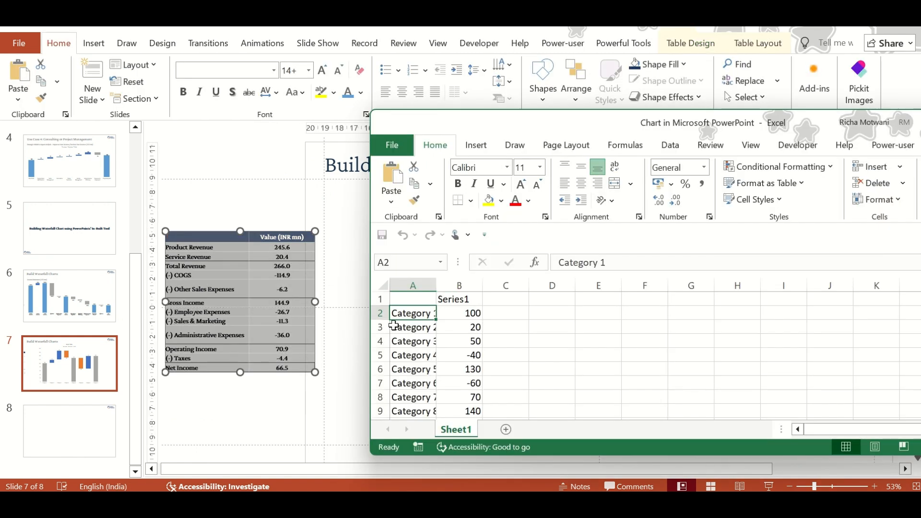
key("alt+e")
key("a")
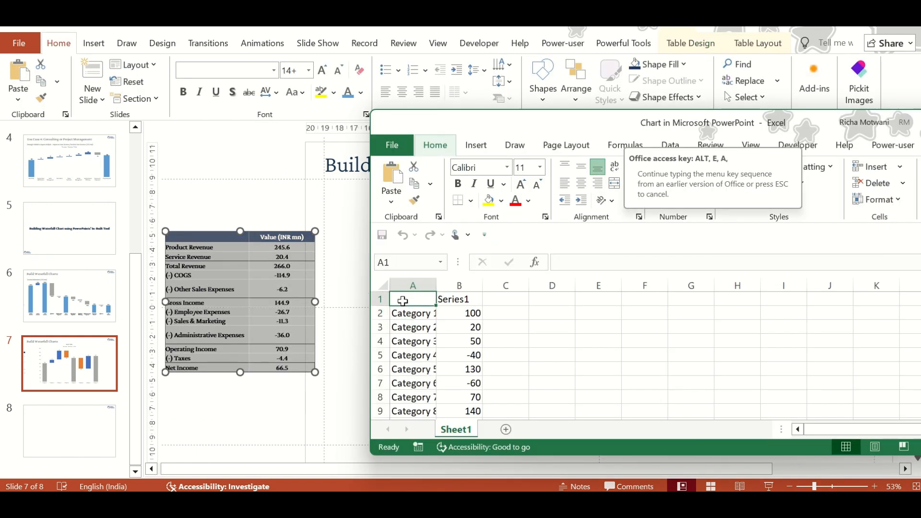
key("Escape")
key("ctrl+v")
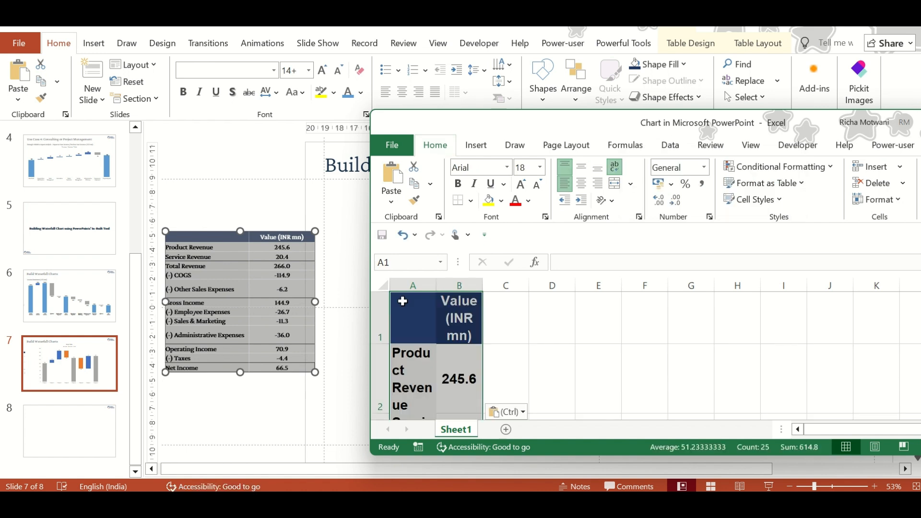
left_click(511, 412)
left_click(518, 448)
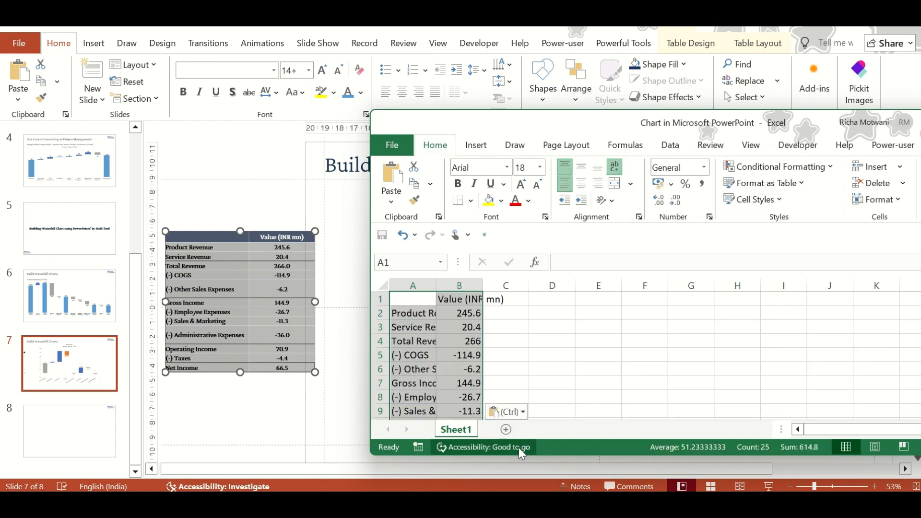
Maximise the Excel data window and fit the width of column A to its labels
left_click_drag(560, 117, 396, 37)
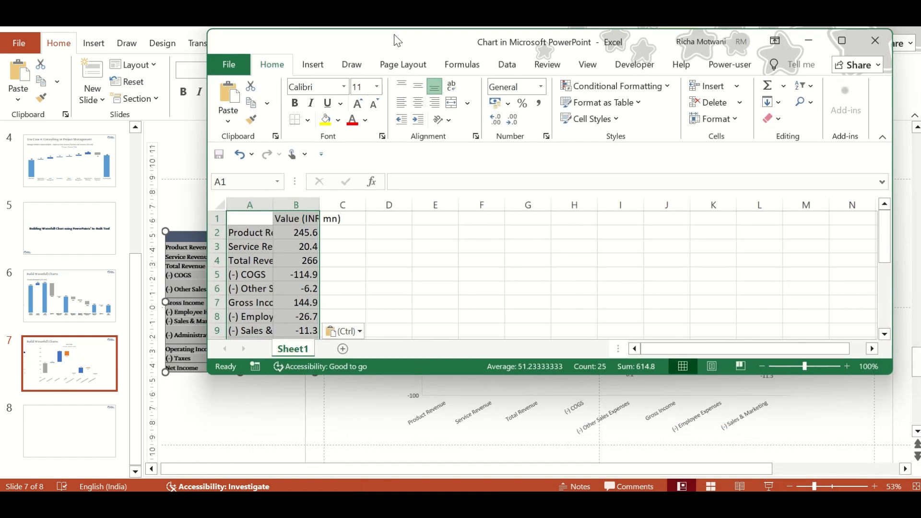
left_click(837, 45)
left_click(41, 322)
double_click(63, 183)
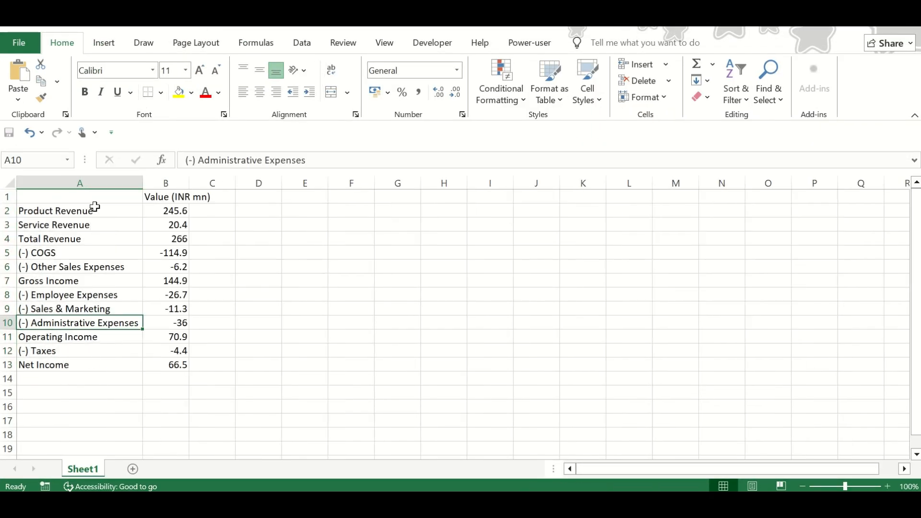
Switch back to PowerPoint, inspect the chart's series and category labels, and widen the chart slightly towards the slide's right edge
key("alt+Tab")
left_click(665, 356)
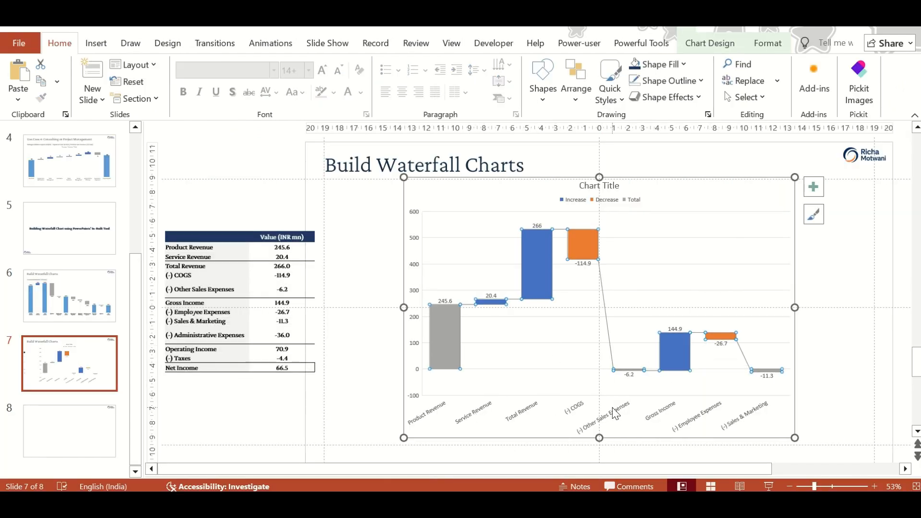
left_click(528, 415)
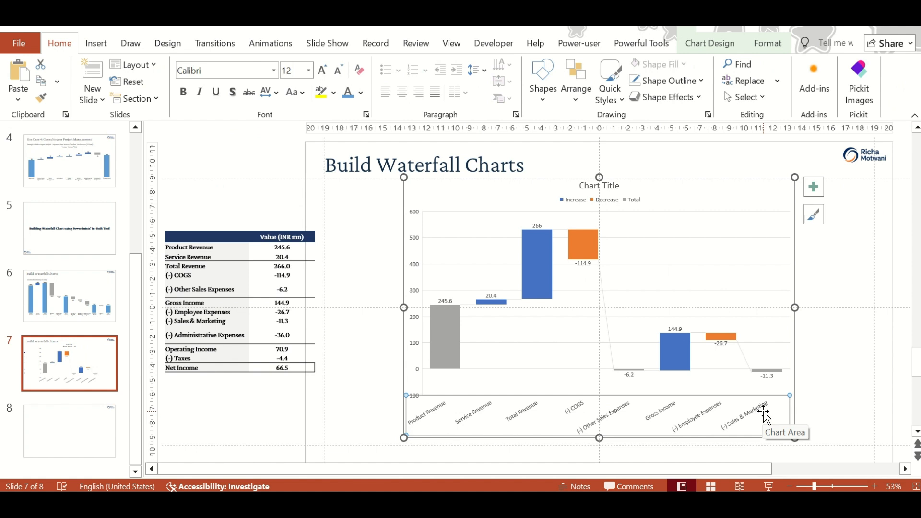
left_click_drag(789, 308, 807, 308)
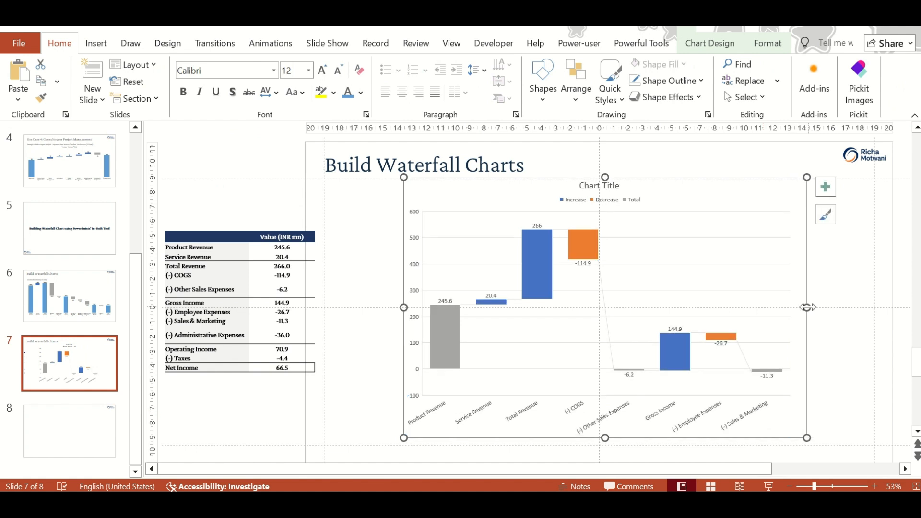
Switch to the Excel workbook and check the full extent of the pasted data, A1:B13
key("alt+Tab")
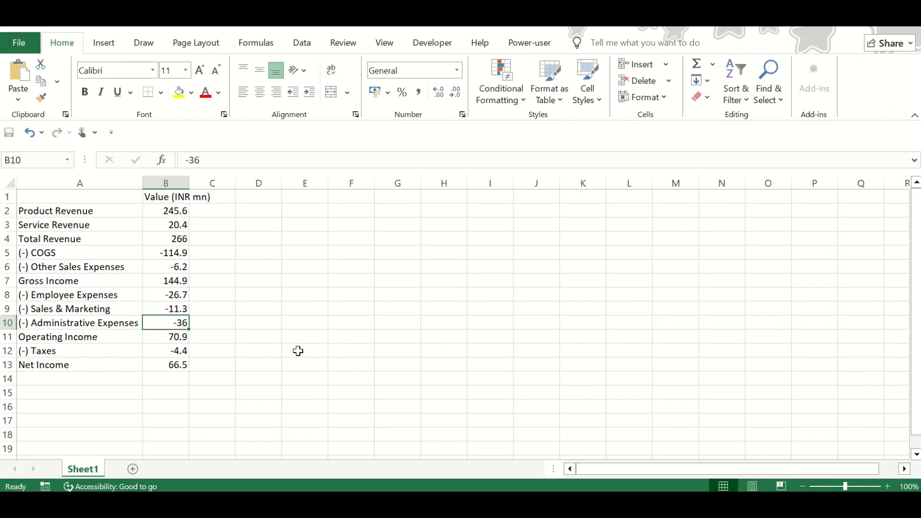
left_click(67, 280)
left_click_drag(56, 195, 160, 363)
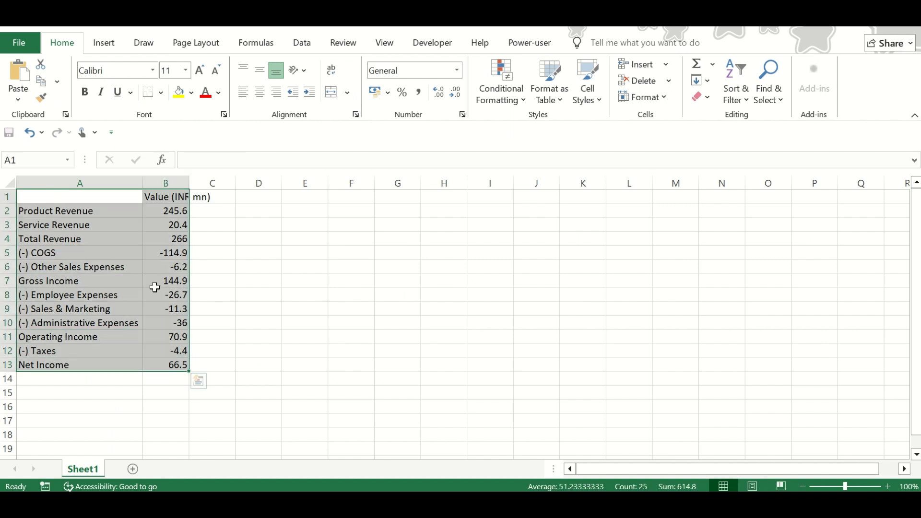
left_click(92, 228)
left_click_drag(91, 196, 156, 362)
left_click(116, 307)
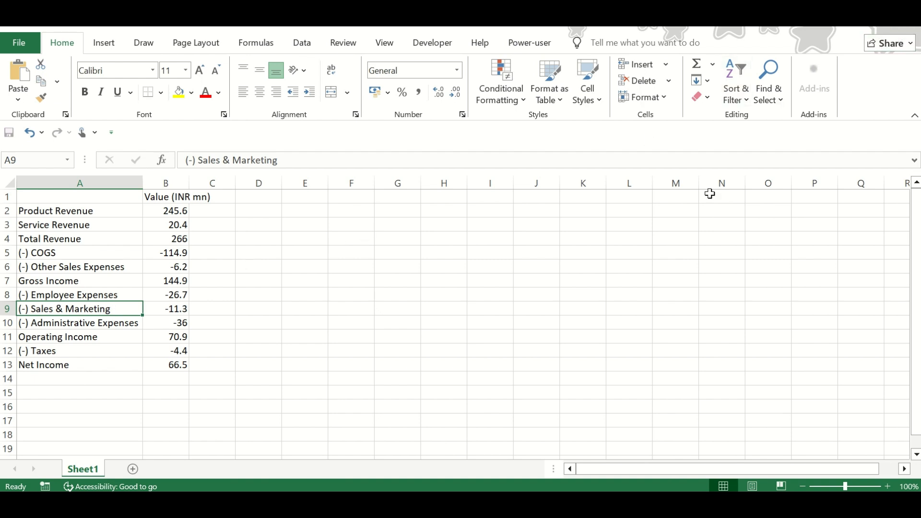
Return to PowerPoint and extend the waterfall chart's data range to =Sheet1!$A$1:$B$13
key("alt+Tab")
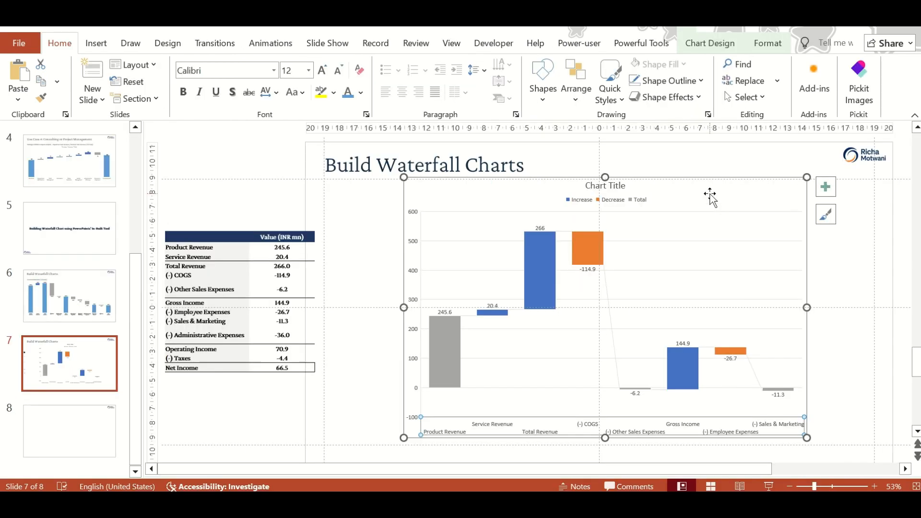
right_click(657, 226)
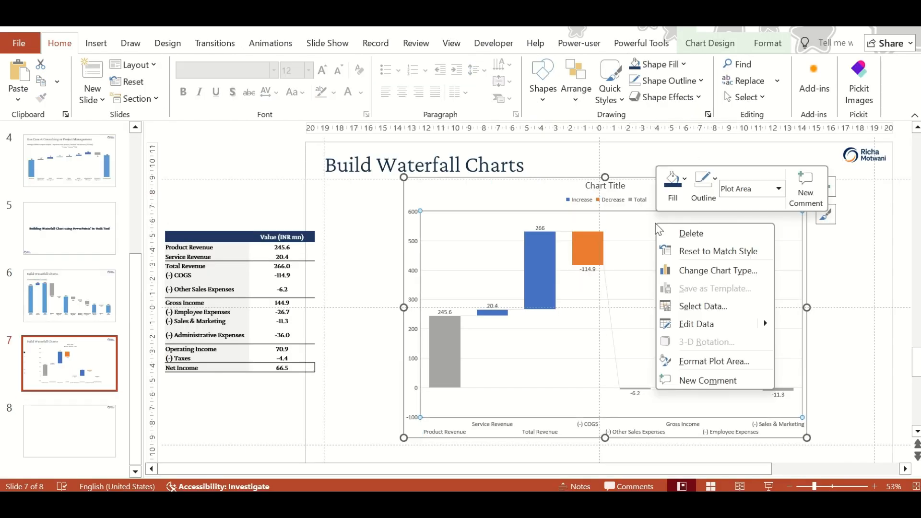
left_click(702, 306)
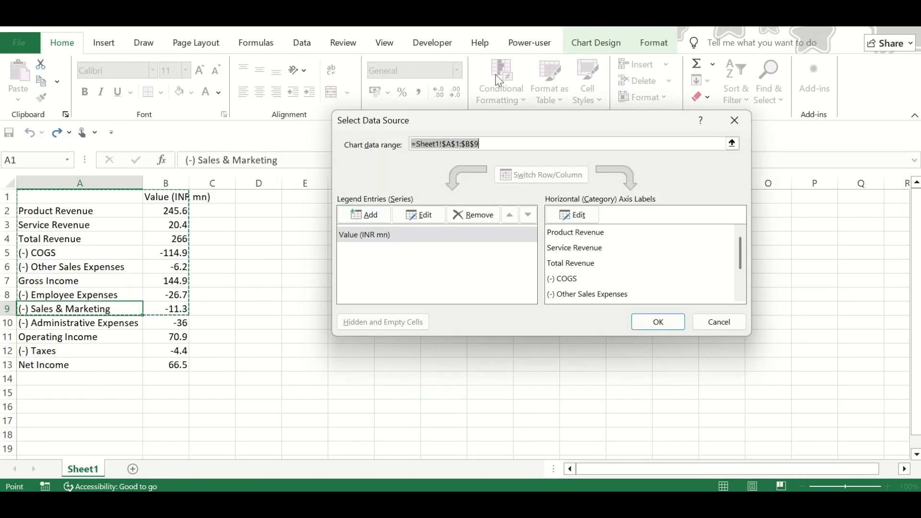
left_click(495, 144)
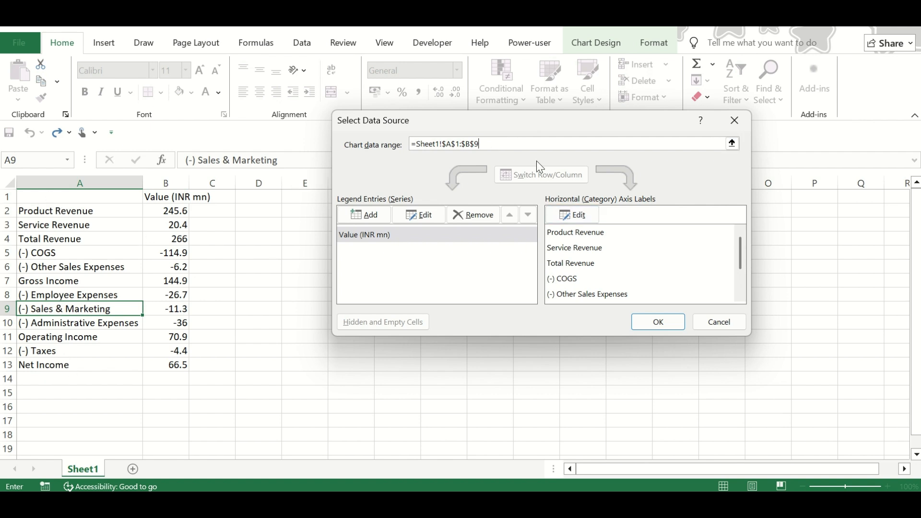
key("BackSpace")
type("13")
left_click(667, 318)
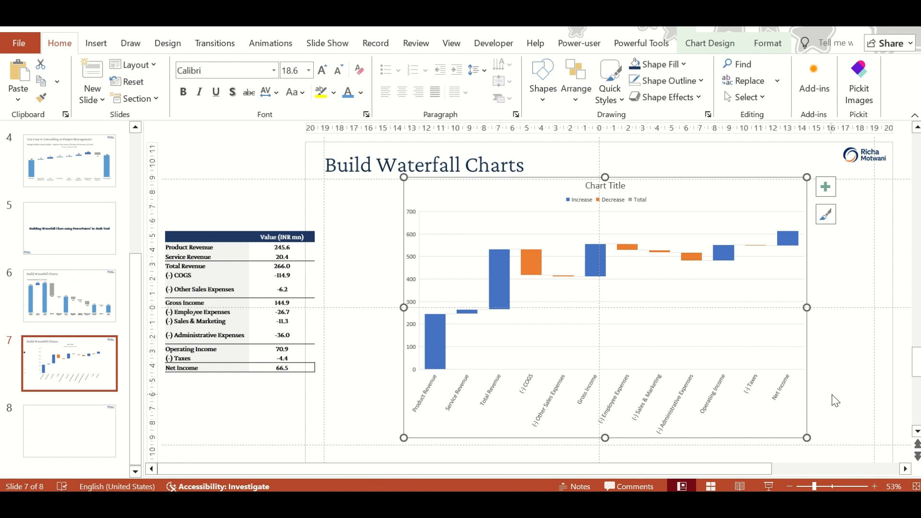
Move the waterfall chart to the slide's left guide and widen it to span the area up to the right guide
left_click(835, 401)
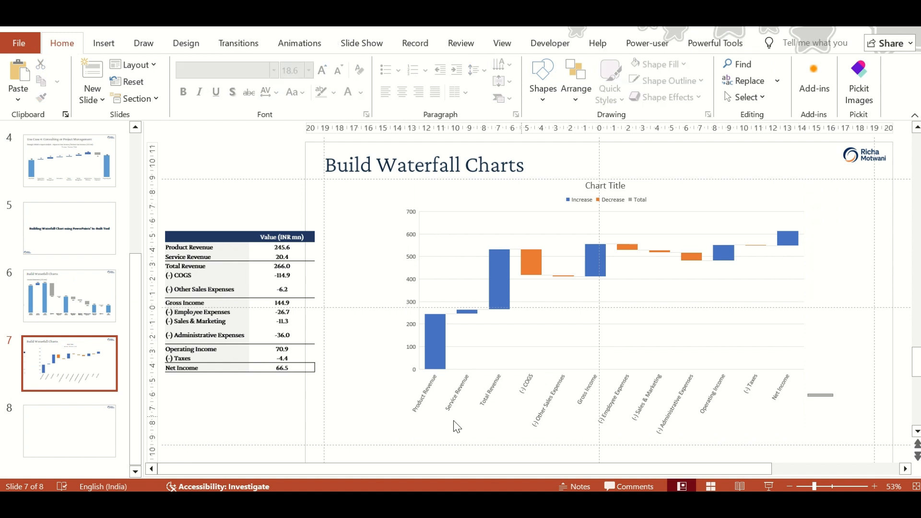
left_click(495, 254)
left_click_drag(458, 180, 389, 181)
left_click_drag(733, 309, 870, 307)
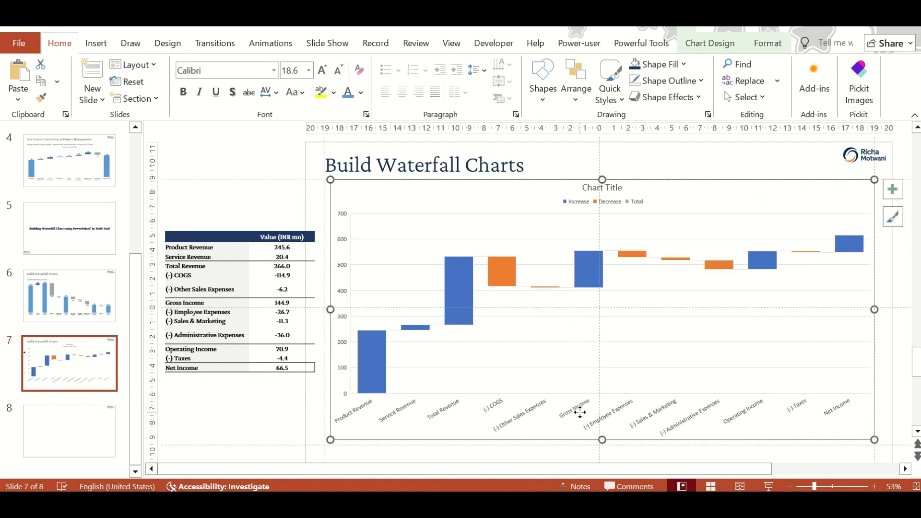
Set the Total Revenue bar of the waterfall chart as a total
left_click(470, 360)
mouse_move(456, 315)
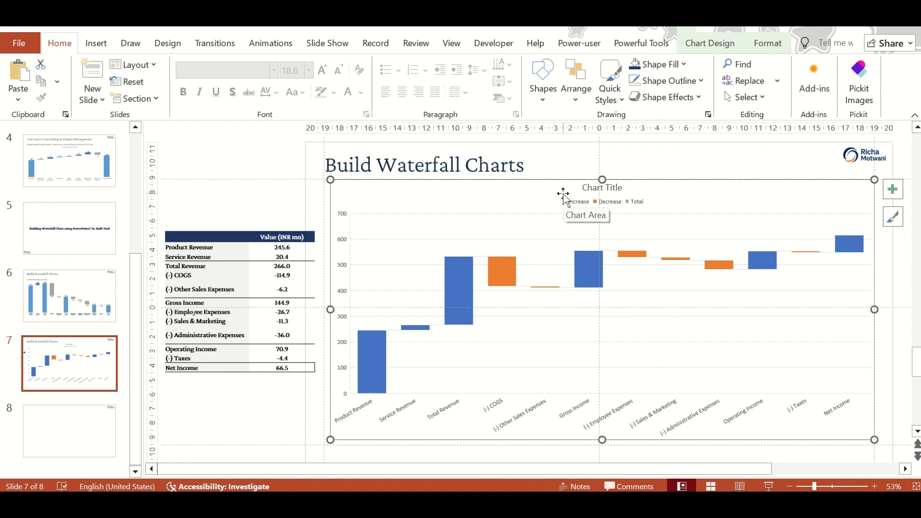
mouse_move(502, 281)
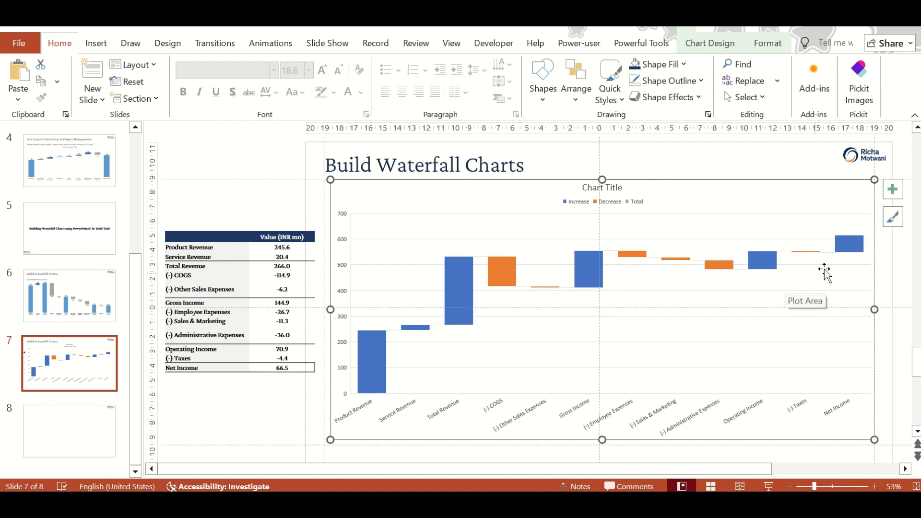
left_click(462, 300)
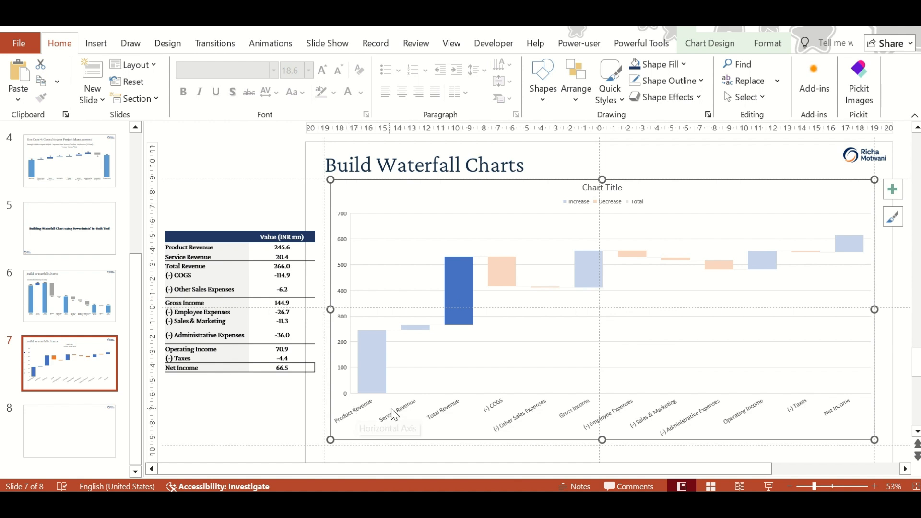
left_click(462, 305)
left_click(463, 305)
right_click(465, 311)
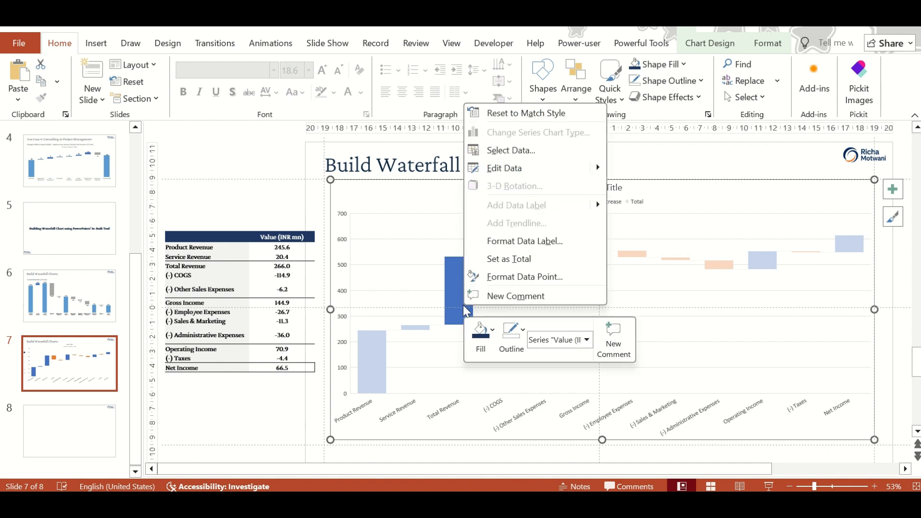
left_click(496, 265)
Check the bars from Product Revenue to Other Sales Expenses and set the Gross Income bar as a total
left_click(371, 361)
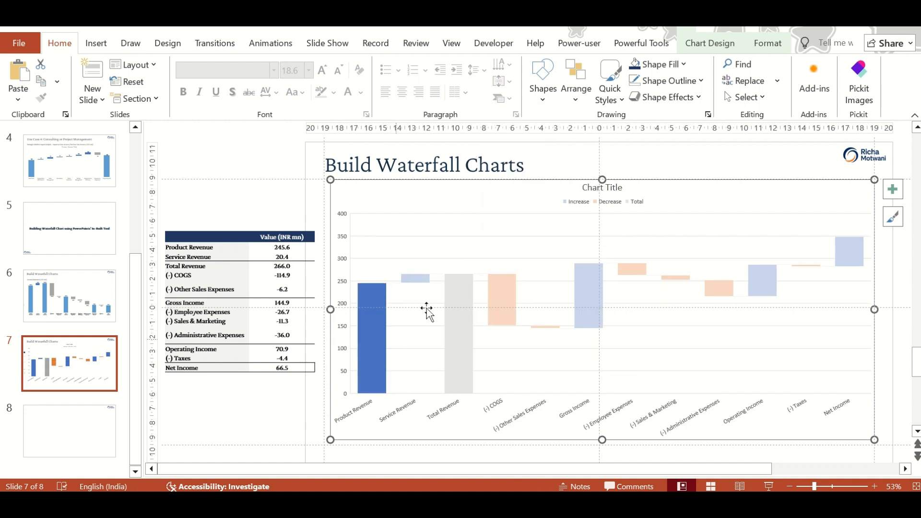
left_click(466, 319)
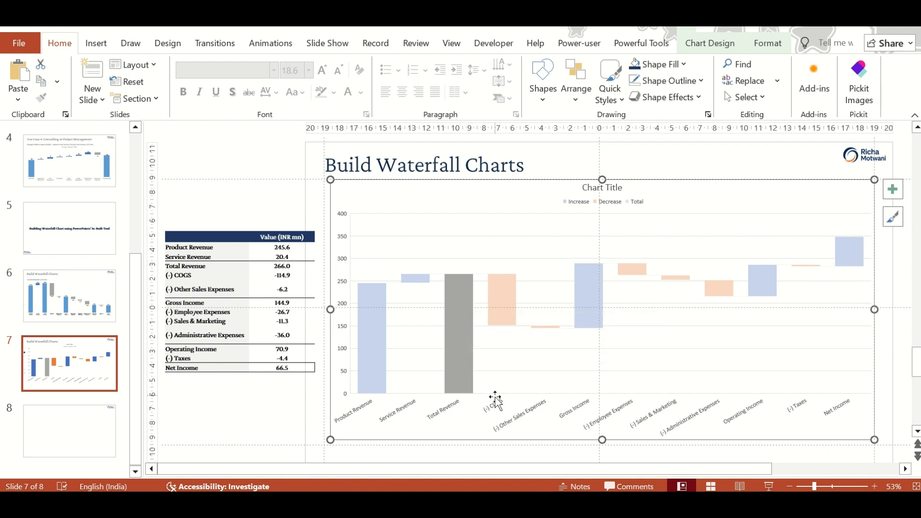
left_click(499, 306)
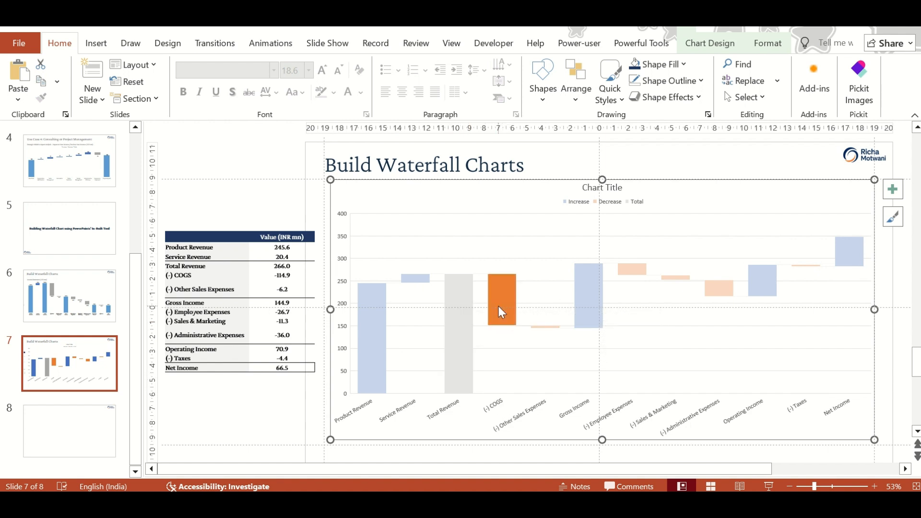
left_click(542, 327)
left_click(598, 301)
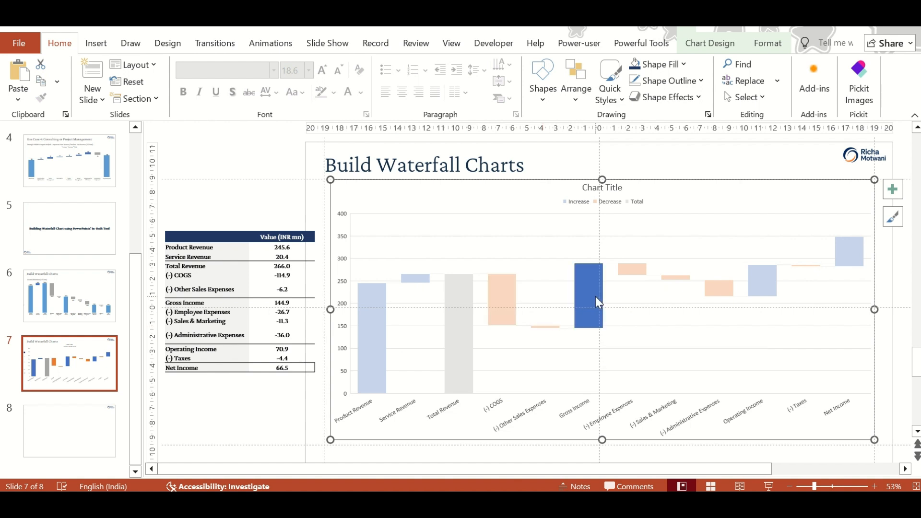
right_click(598, 302)
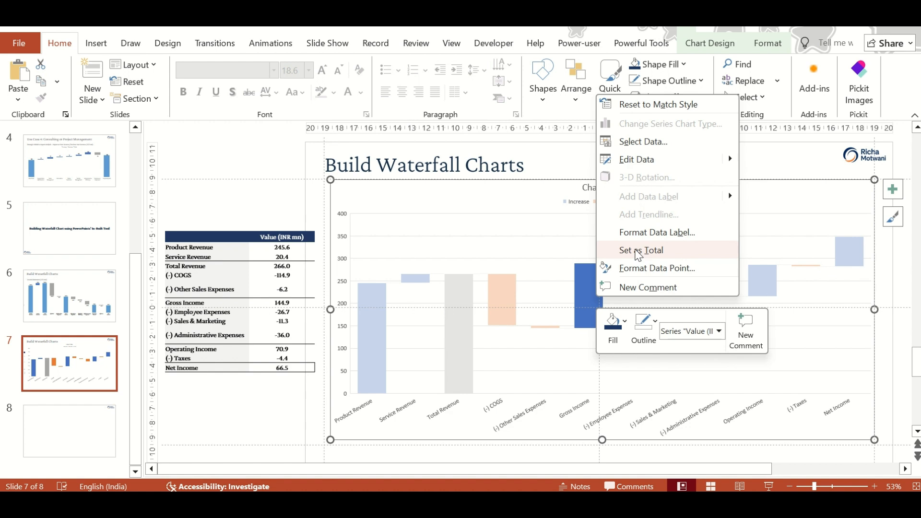
left_click(638, 255)
Review the revenue and expense bars and set the Operating Income bar as a total
left_click(623, 313)
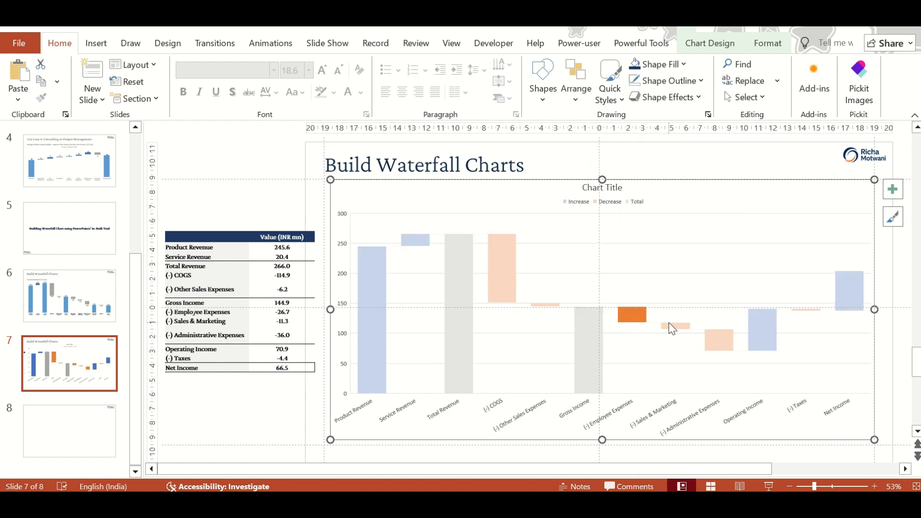
left_click(673, 326)
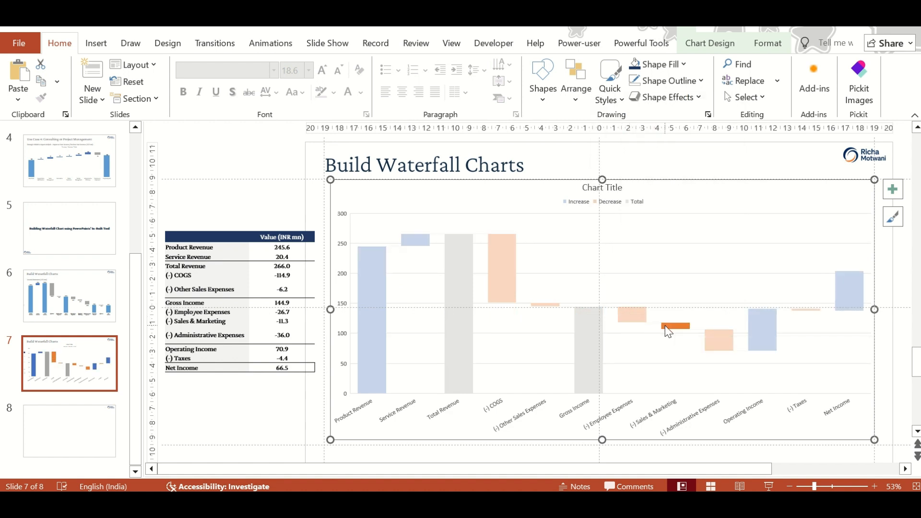
left_click(636, 316)
left_click(369, 289)
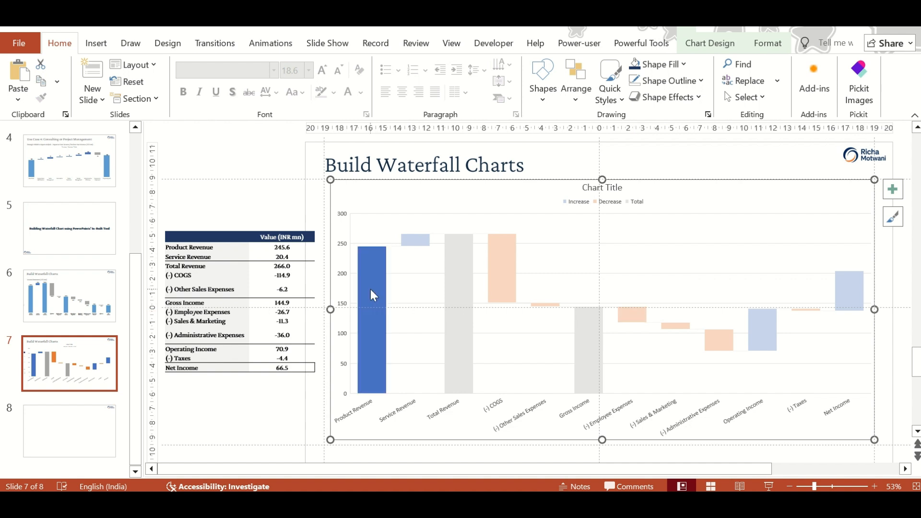
left_click(417, 240)
left_click(453, 256)
left_click(720, 343)
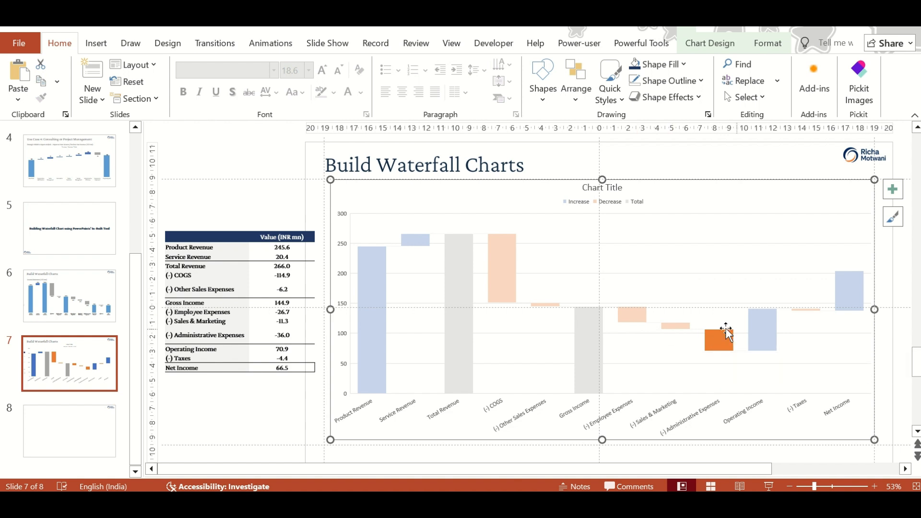
right_click(764, 333)
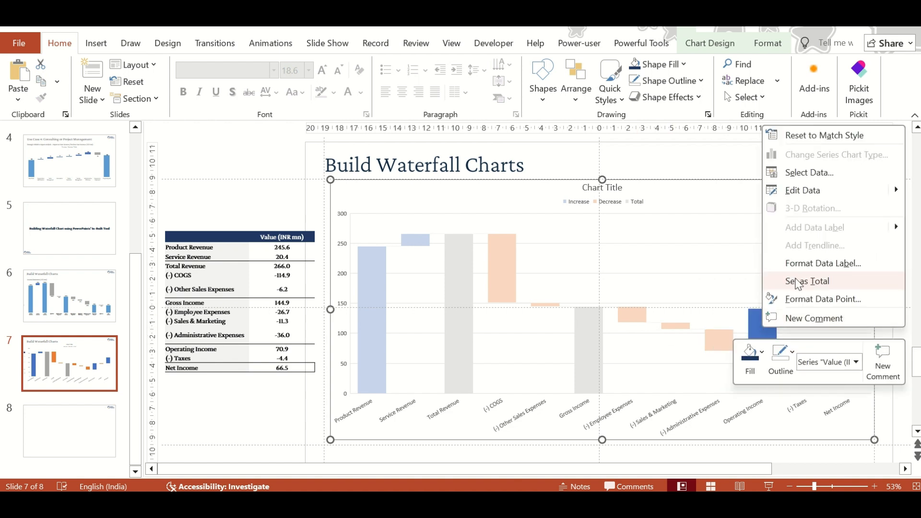
left_click(795, 282)
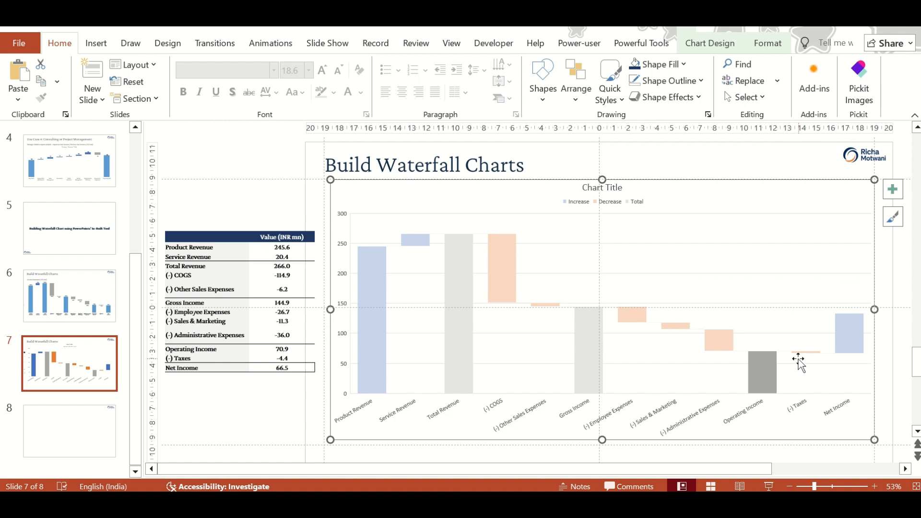
Set the Net Income bar as a total and deselect the chart
right_click(853, 339)
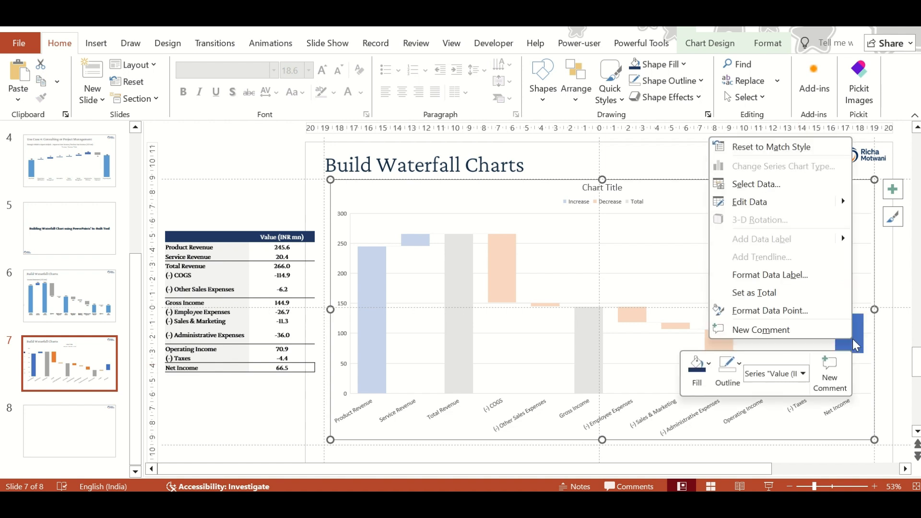
left_click(784, 292)
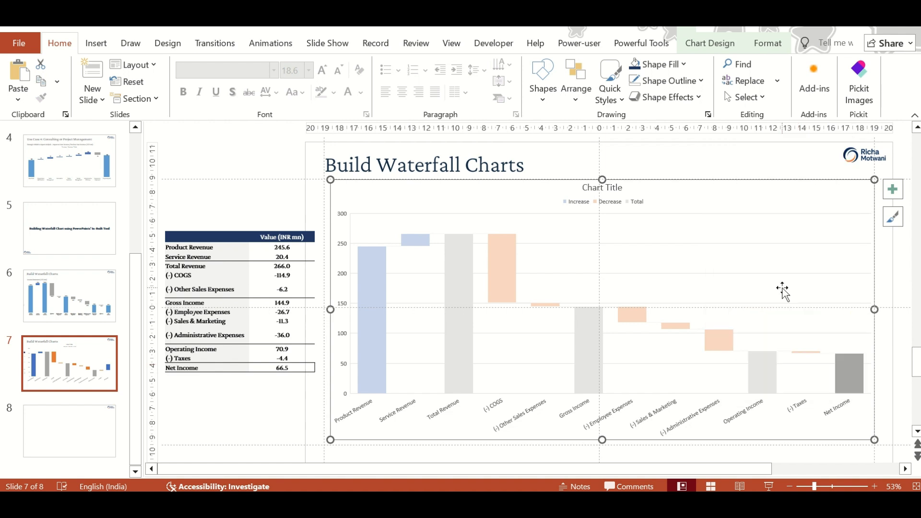
left_click(656, 157)
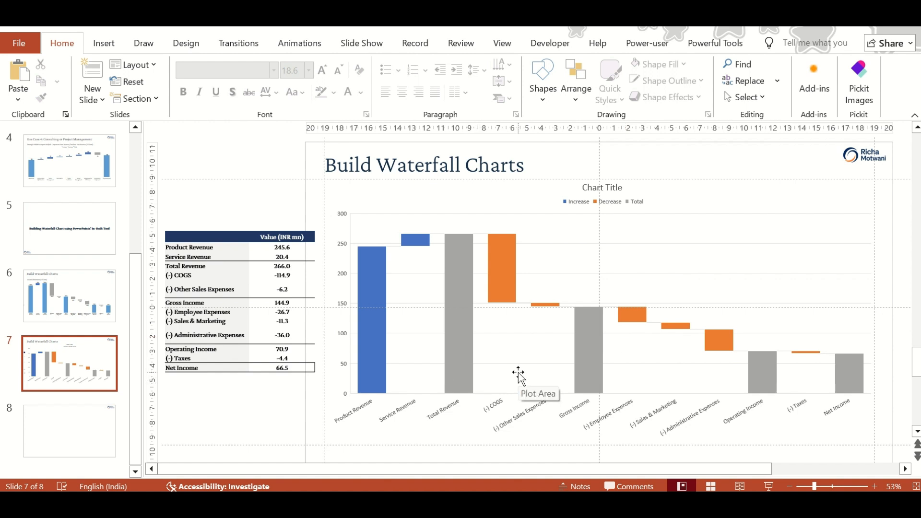
Select the whole Value (INR mn) series in the waterfall chart and add data labels to its bars
mouse_move(464, 342)
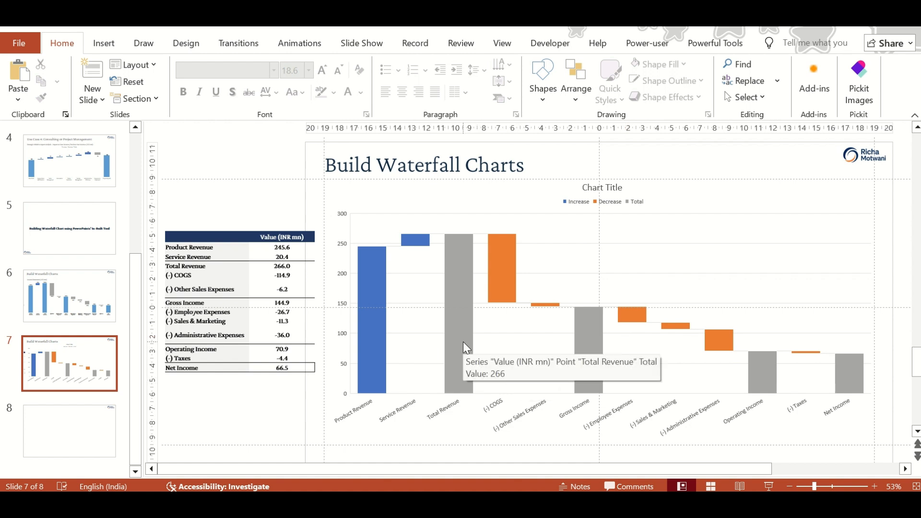
mouse_move(454, 295)
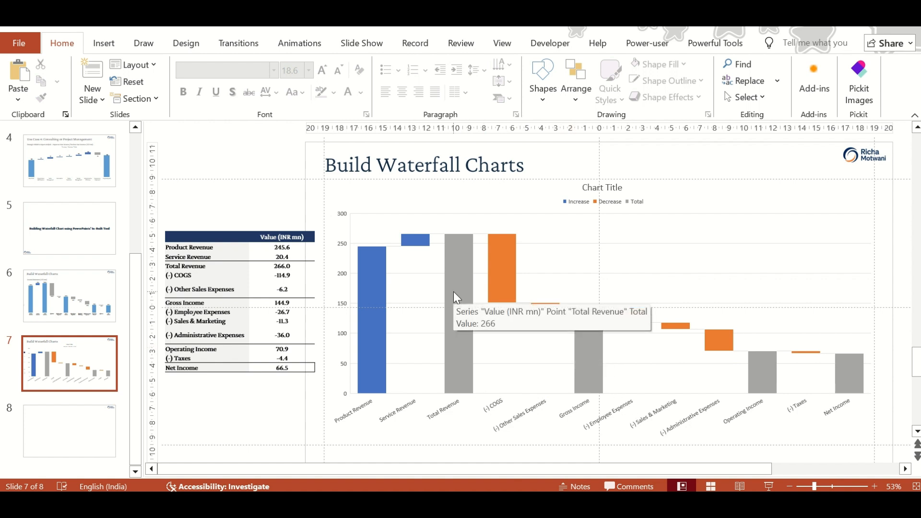
left_click(462, 342)
left_click(372, 323)
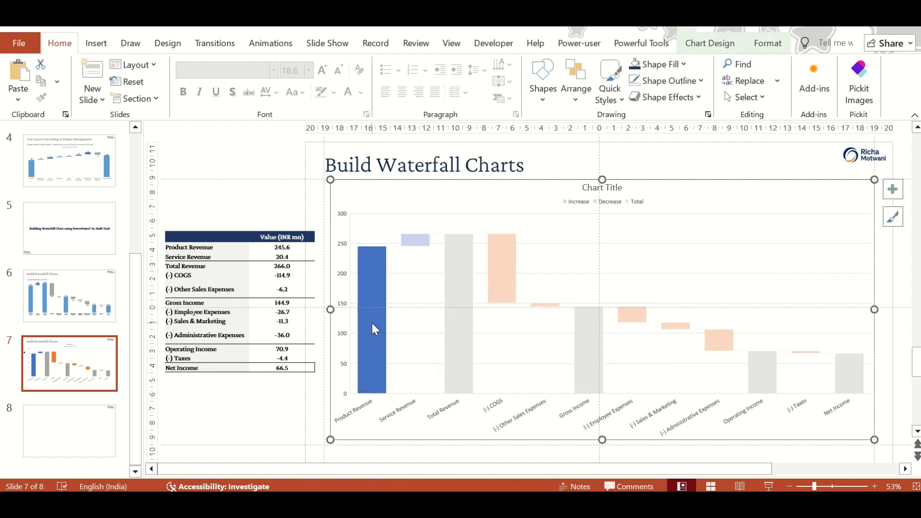
left_click(443, 287)
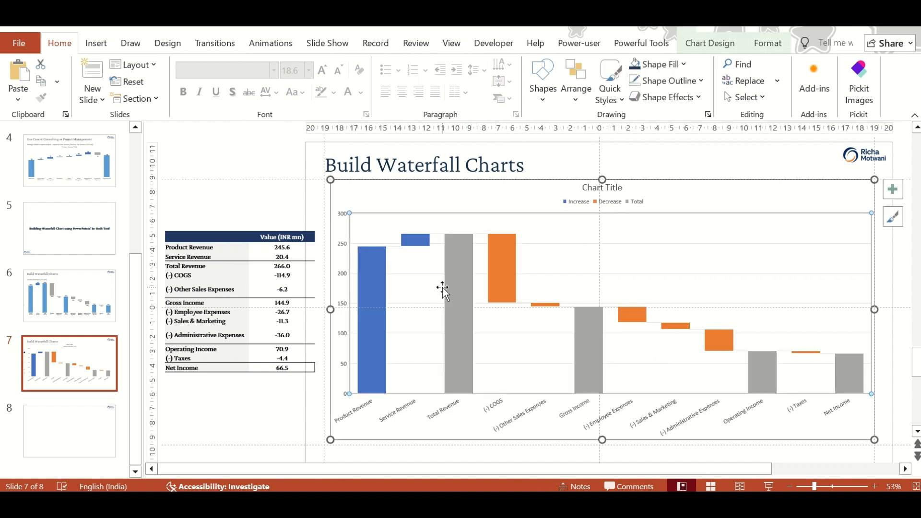
left_click(342, 312)
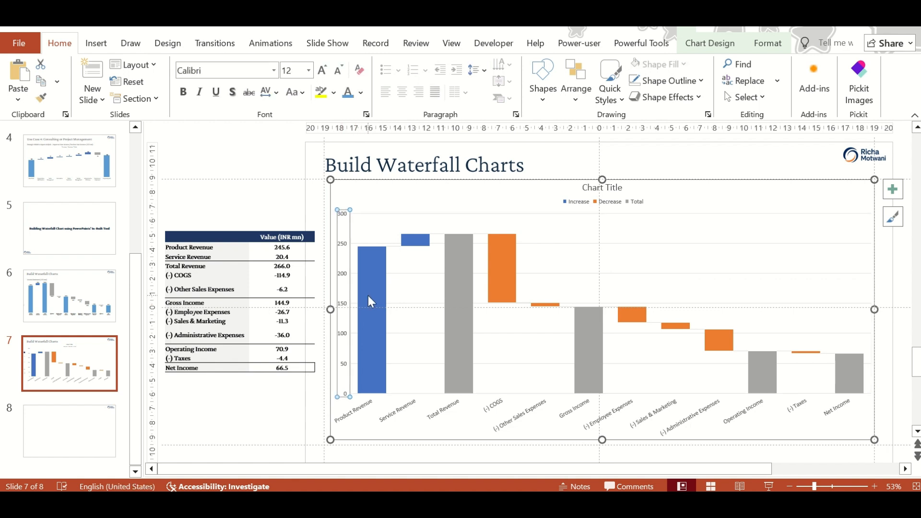
left_click(367, 296)
right_click(370, 301)
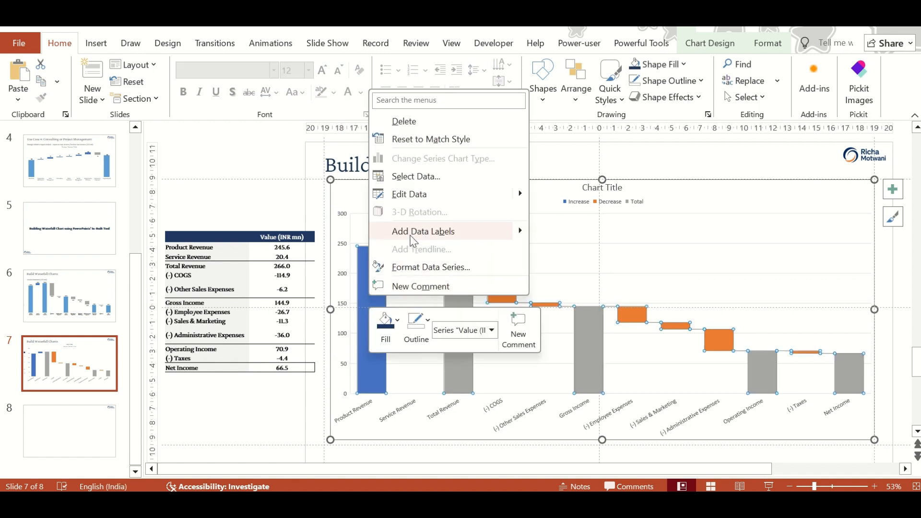
left_click(412, 231)
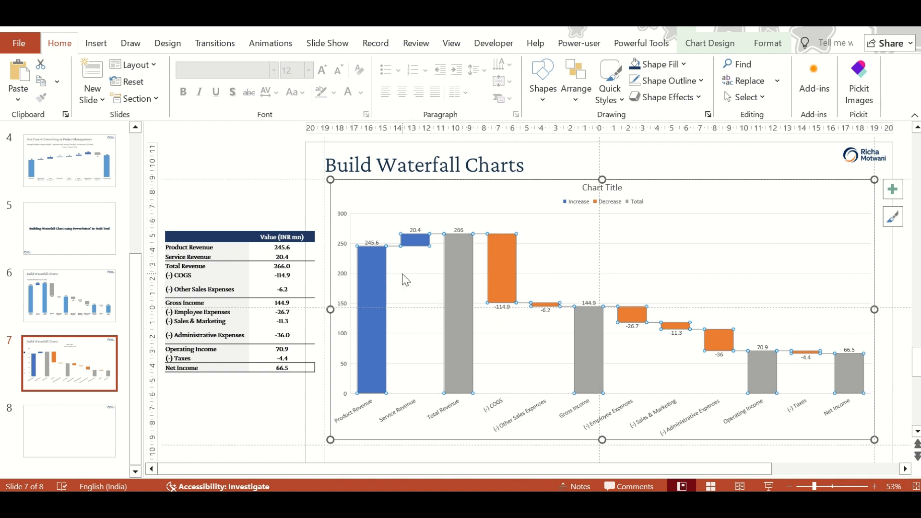
Delete the vertical axis from the waterfall chart
left_click(342, 274)
right_click(342, 273)
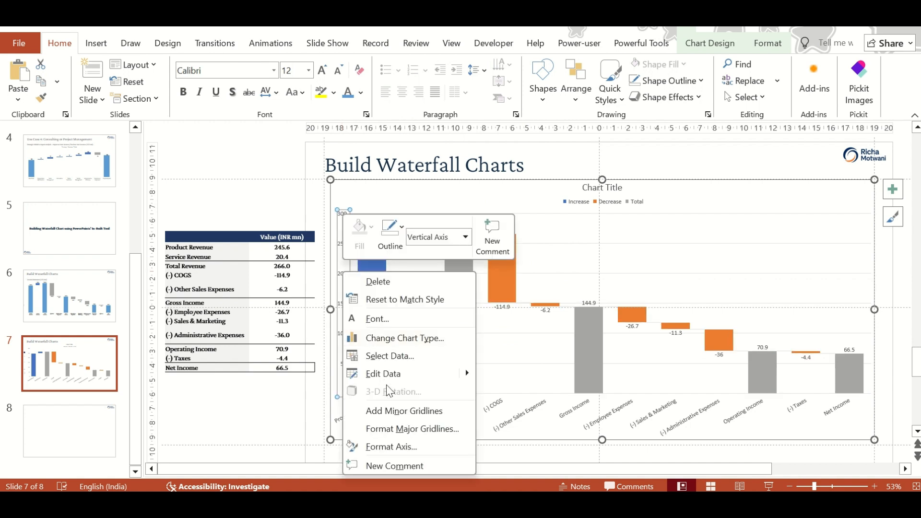
left_click(378, 281)
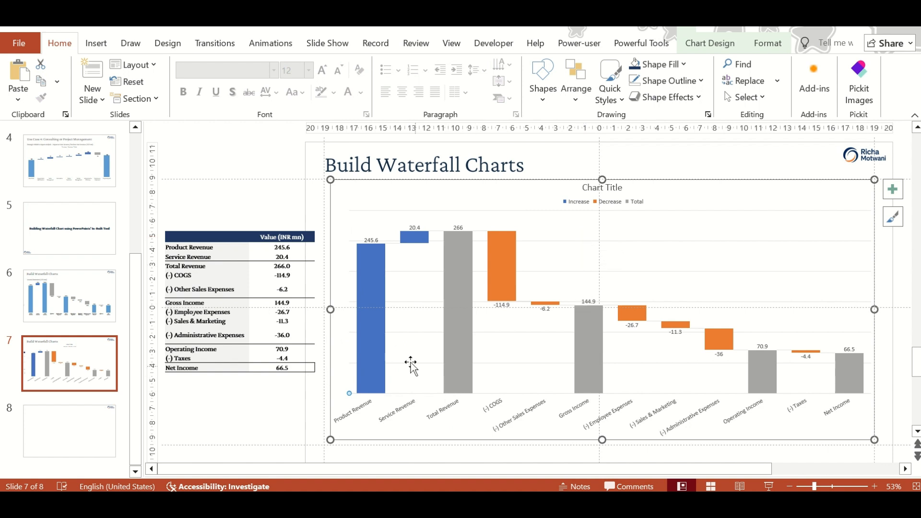
Delete the chart's major horizontal gridlines and close the formatting pane
double_click(411, 324)
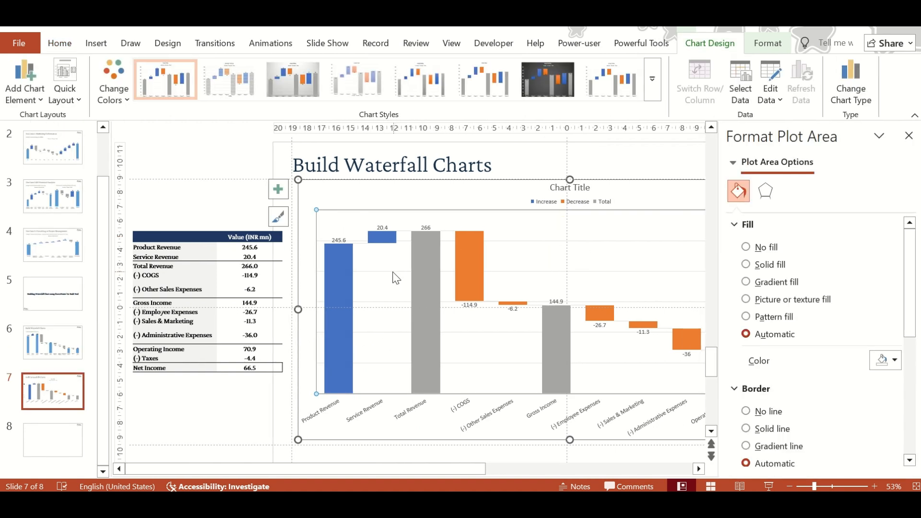
left_click(389, 271)
right_click(389, 272)
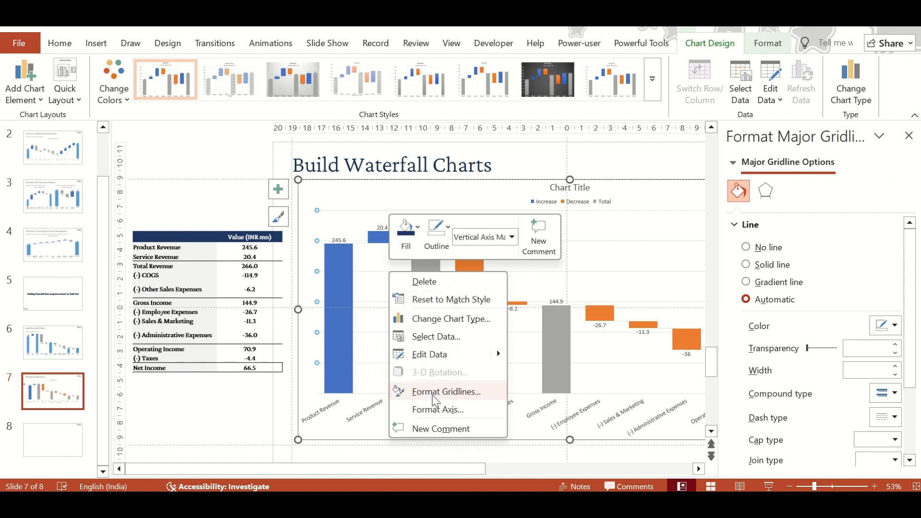
left_click(424, 281)
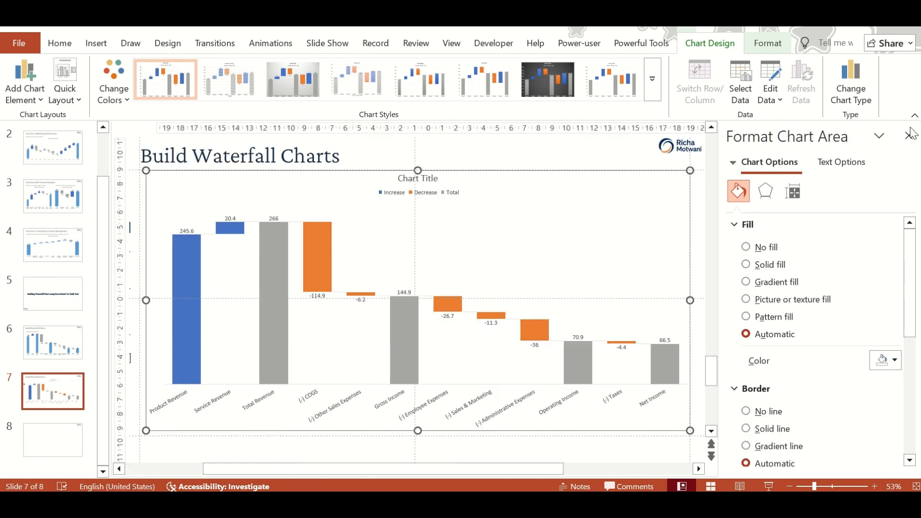
left_click(910, 138)
Delete the placeholder title from the waterfall chart
left_click(256, 303)
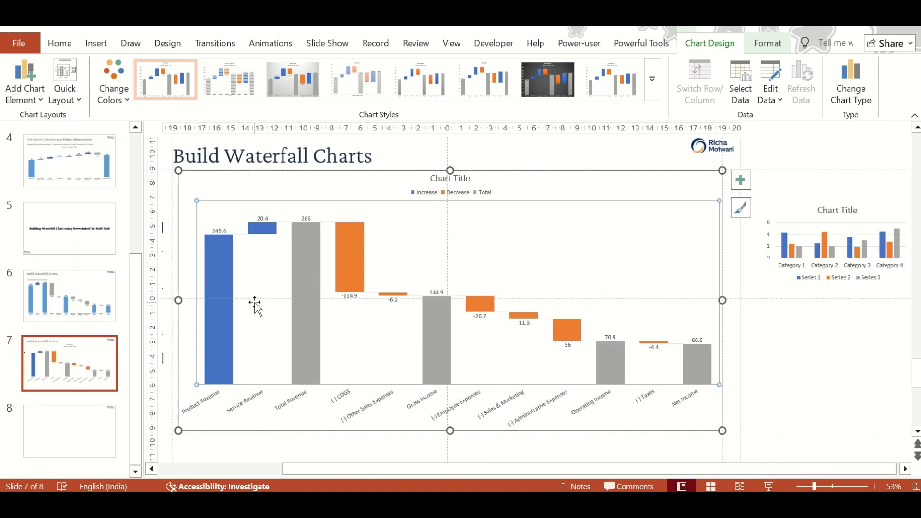
scroll(356, 320, "down", 2)
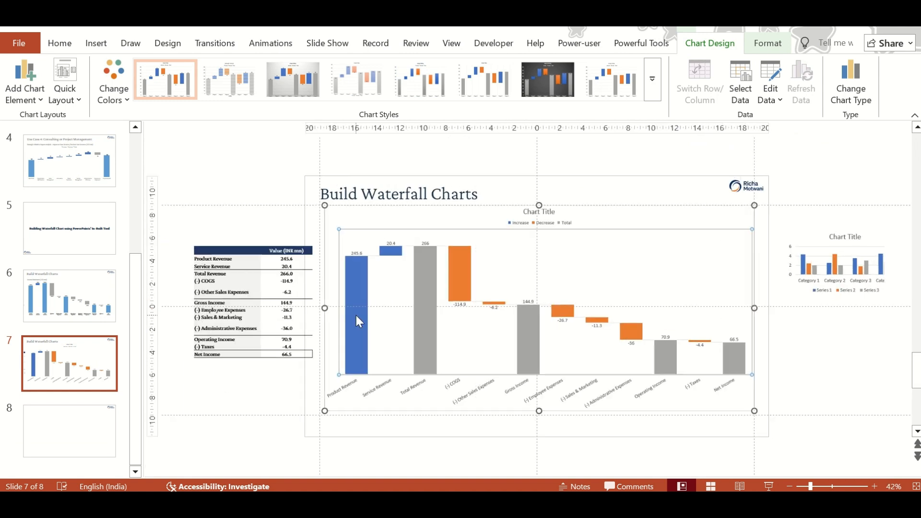
left_click(772, 216)
left_click(535, 212)
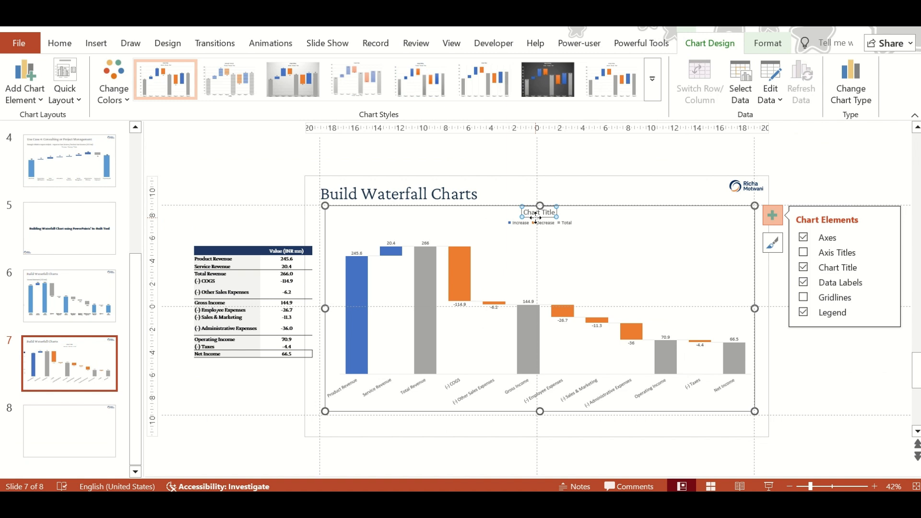
key("Delete")
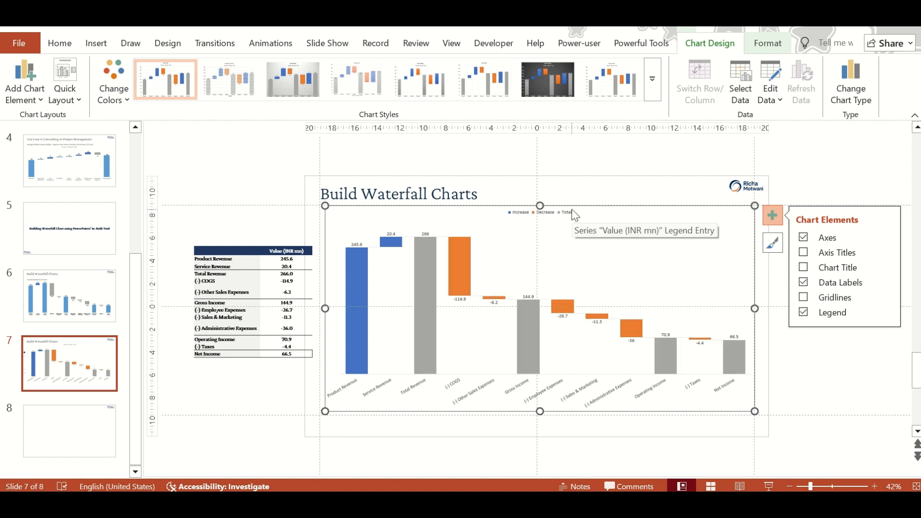
Delete the Increase/Decrease/Total legend from the waterfall chart and close the formatting pane
double_click(548, 214)
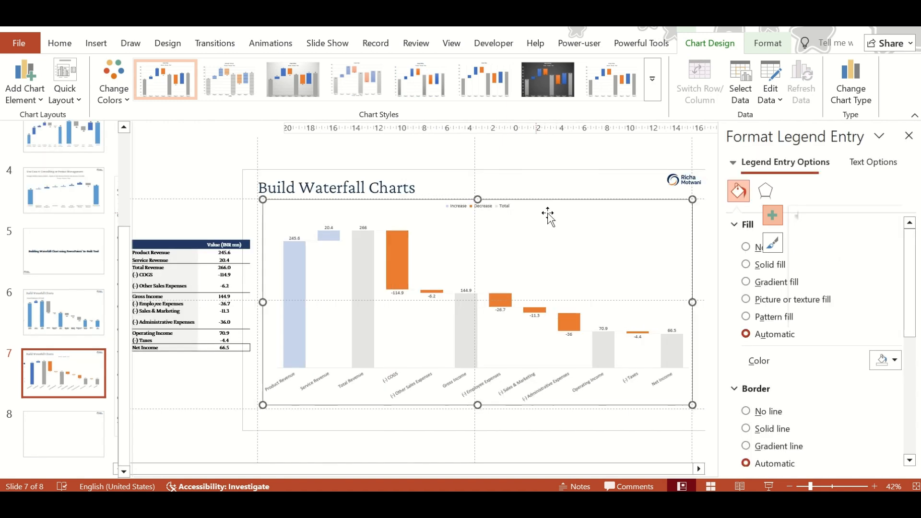
left_click(502, 206)
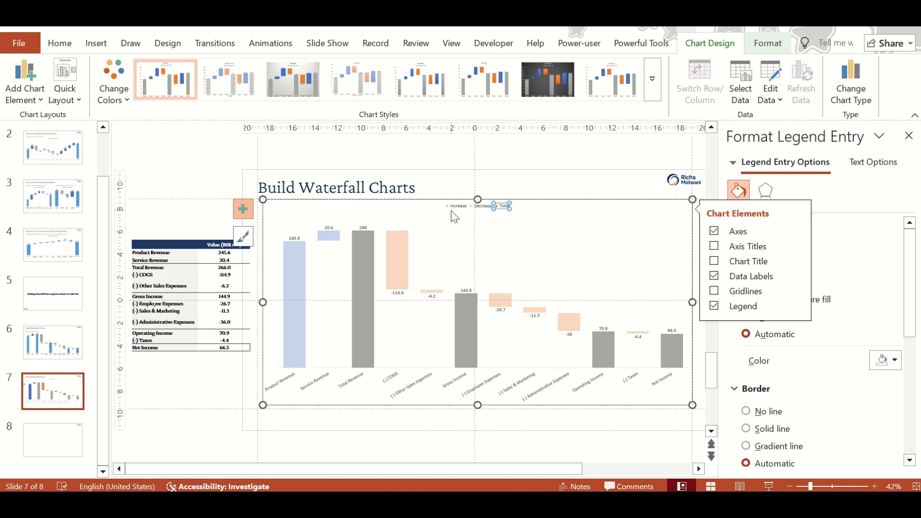
key("Escape")
key("Delete")
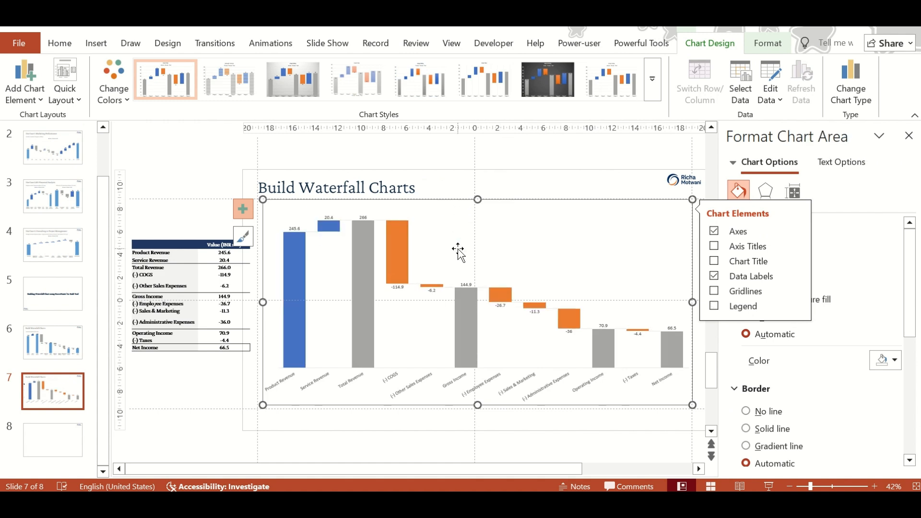
left_click(908, 139)
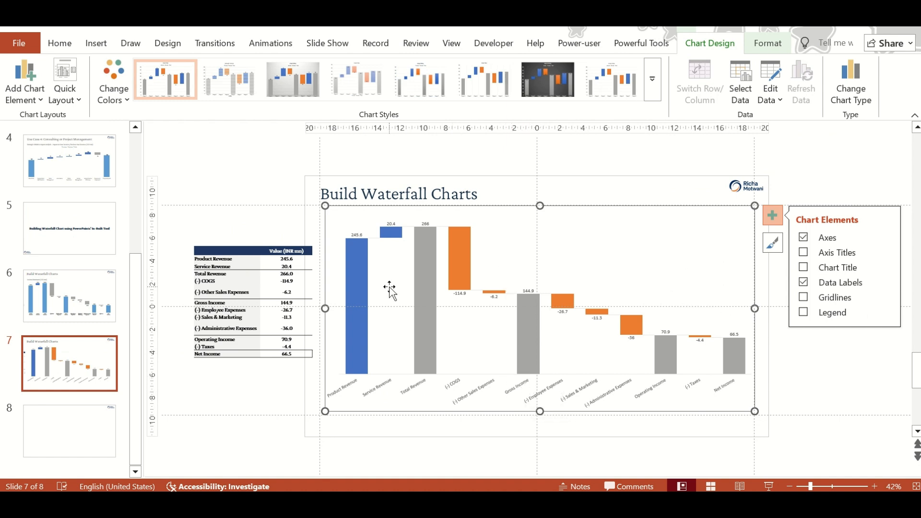
Widen the waterfall chart leftward to the slide's left guide and open its data in Excel
left_click(376, 400)
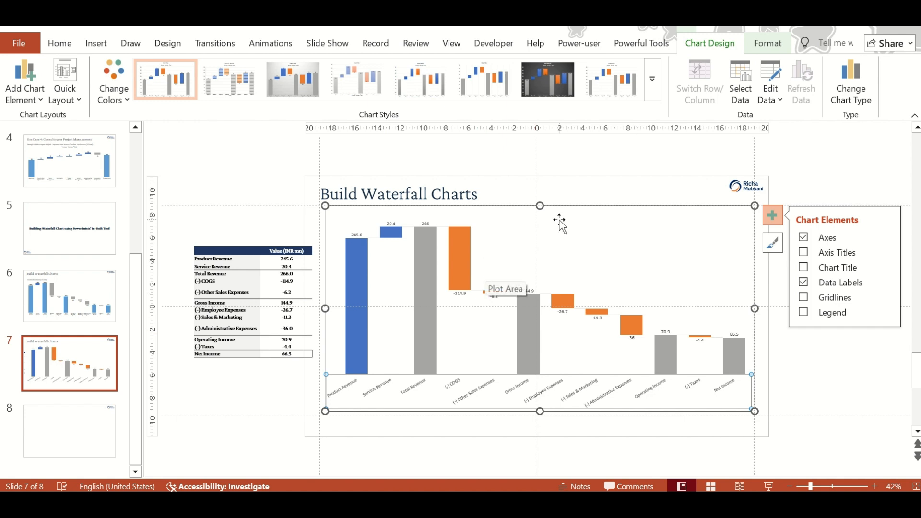
left_click_drag(325, 309, 320, 309)
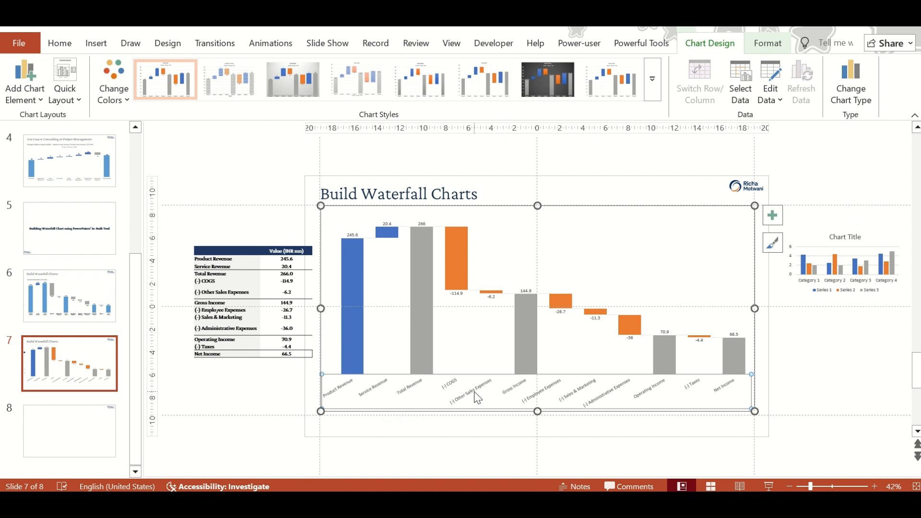
right_click(487, 360)
mouse_move(592, 289)
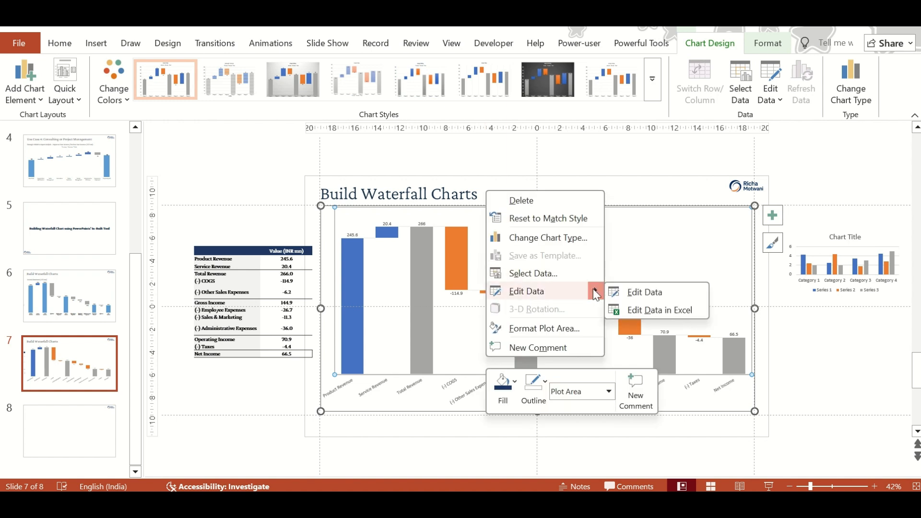
left_click(634, 311)
Split the Product Revenue and Service Revenue labels in A2 and A3 onto two lines, replacing the space before "Revenue" with a line break
left_click(58, 211)
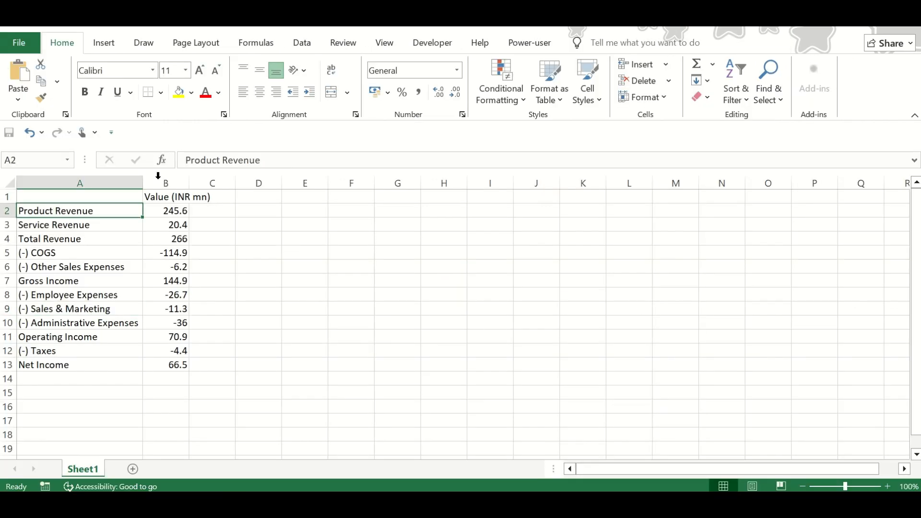
left_click(221, 160)
key("BackSpace")
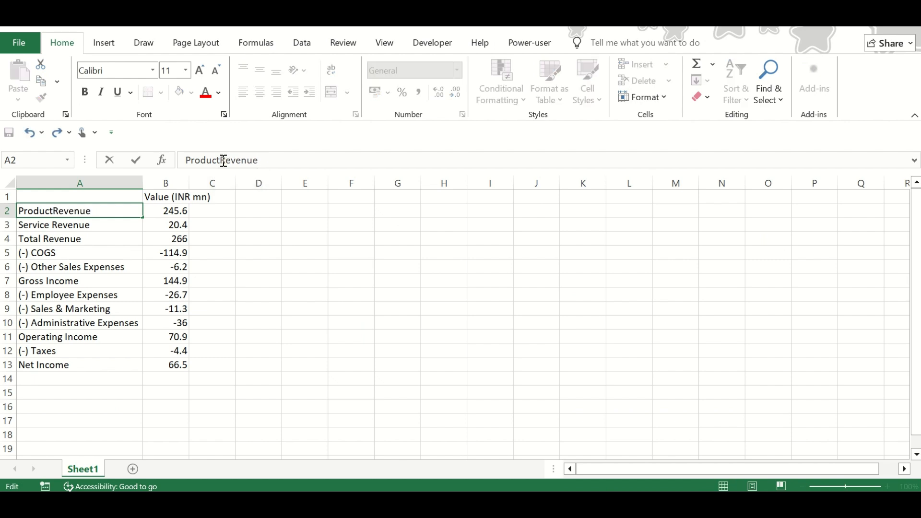
key("alt+Return")
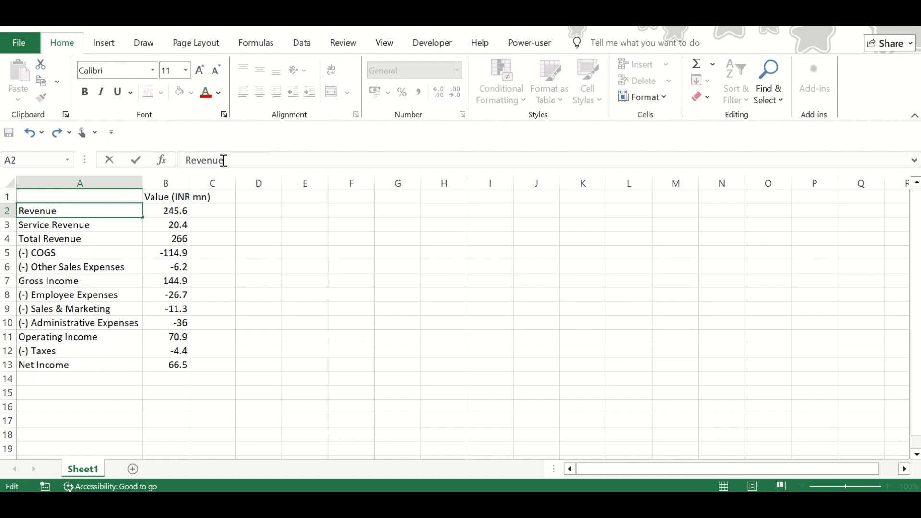
key("Return")
double_click(54, 238)
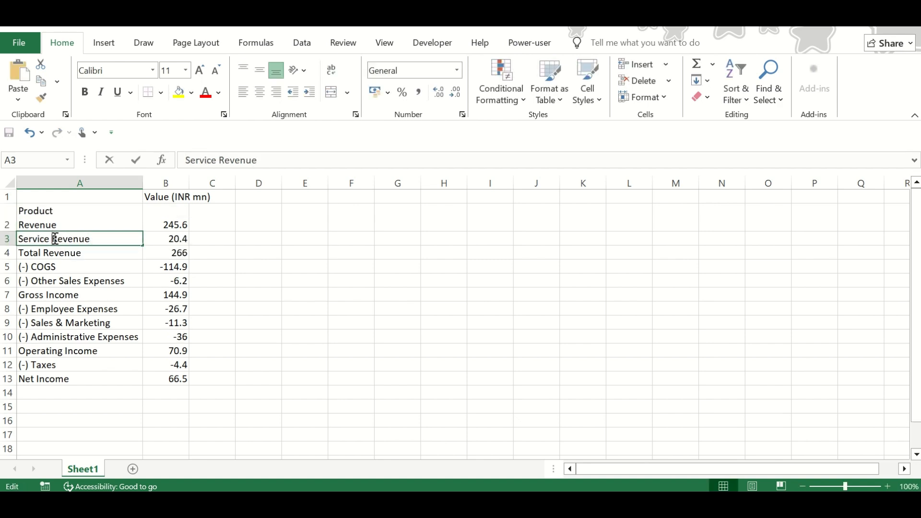
key("BackSpace")
key("alt+Return")
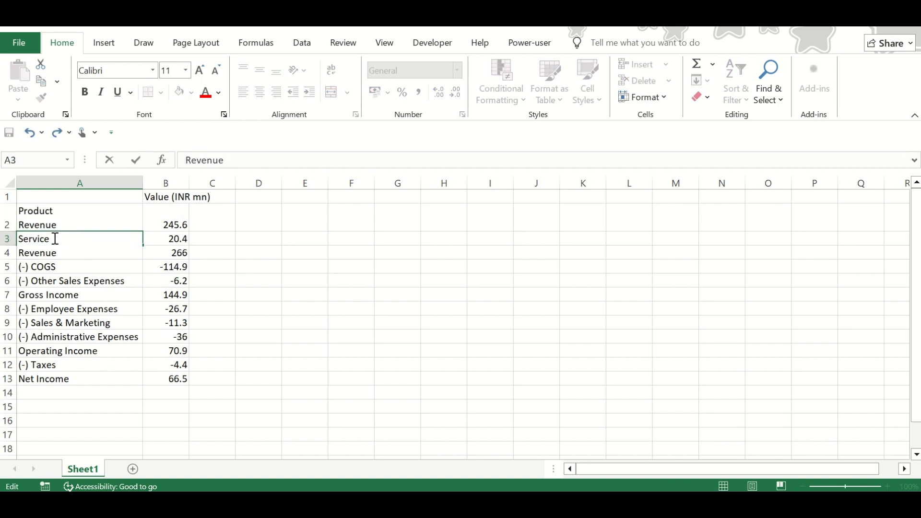
key("Return")
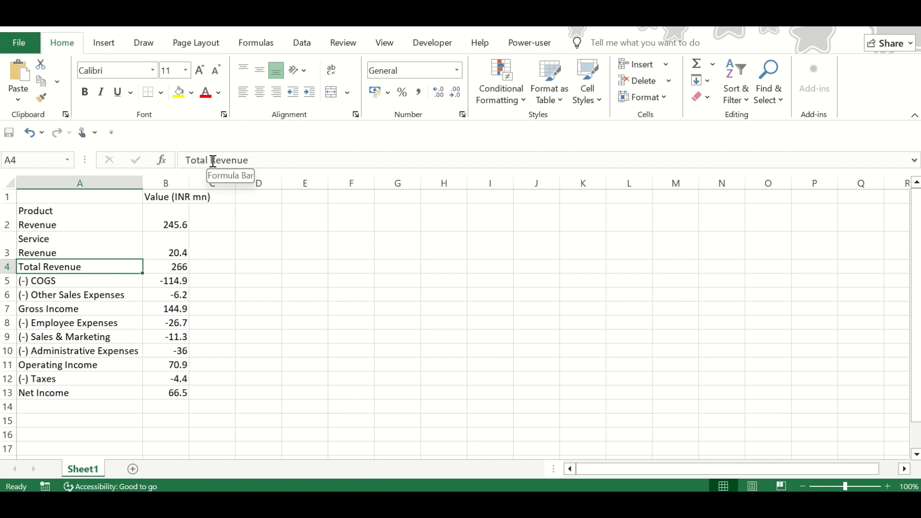
left_click(212, 160)
key("BackSpace")
key("alt+Page_Down")
type("`")
key("Escape")
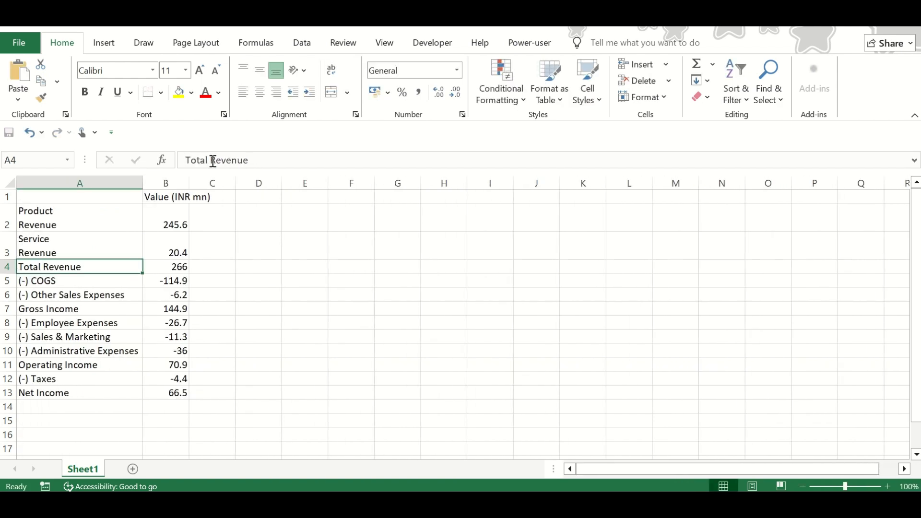
Insert line breaks in A4 after "Total" and in A6 after "(-) Other" so both labels span two lines
left_click(213, 160)
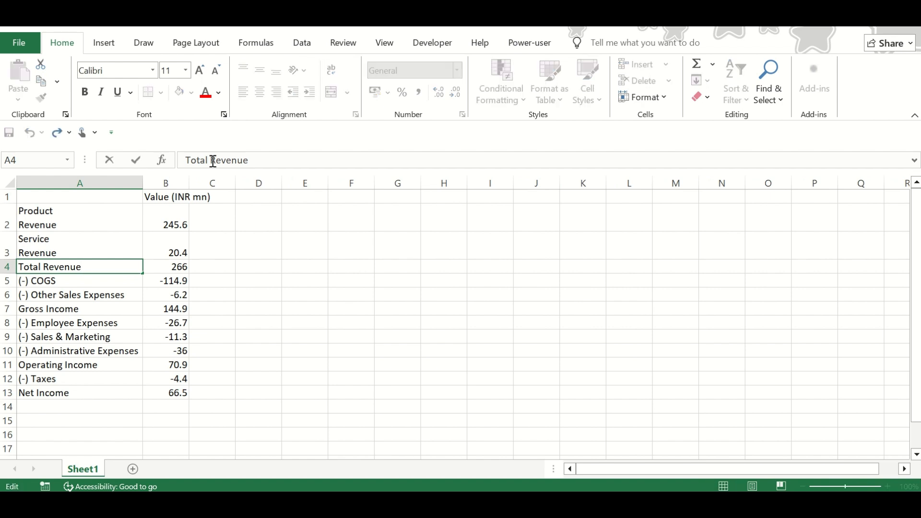
key("alt+Return")
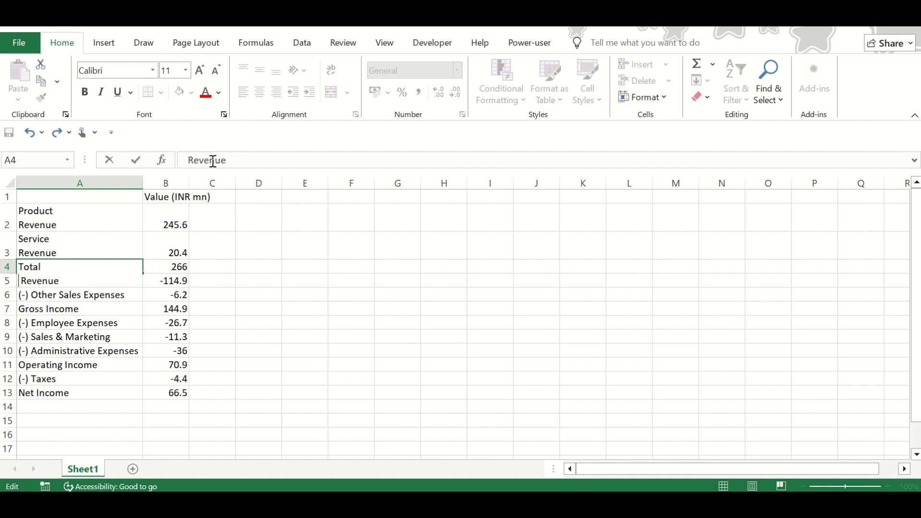
key("Return")
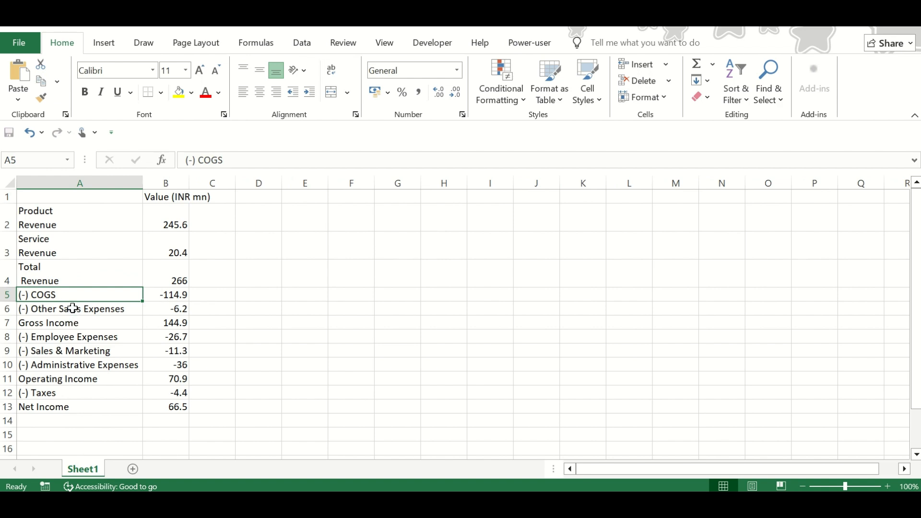
left_click(72, 308)
double_click(70, 309)
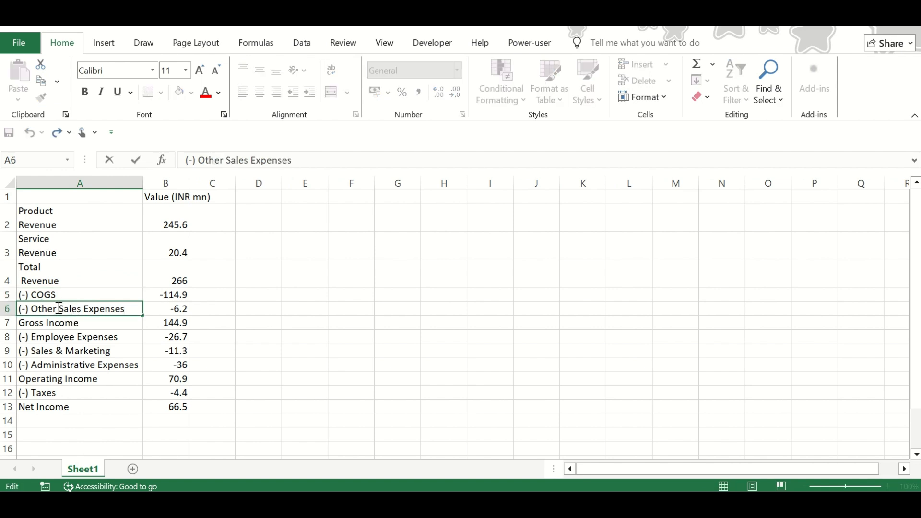
left_click(58, 308)
key("alt+Return")
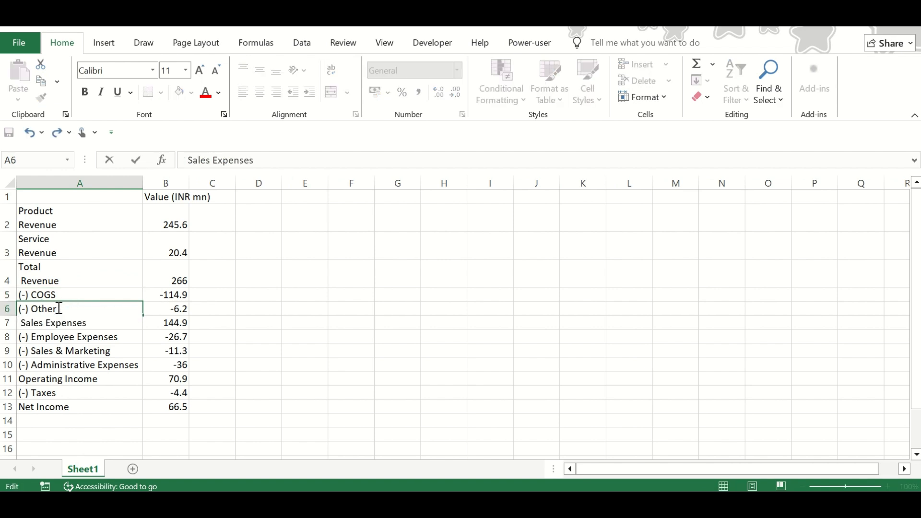
key("Return")
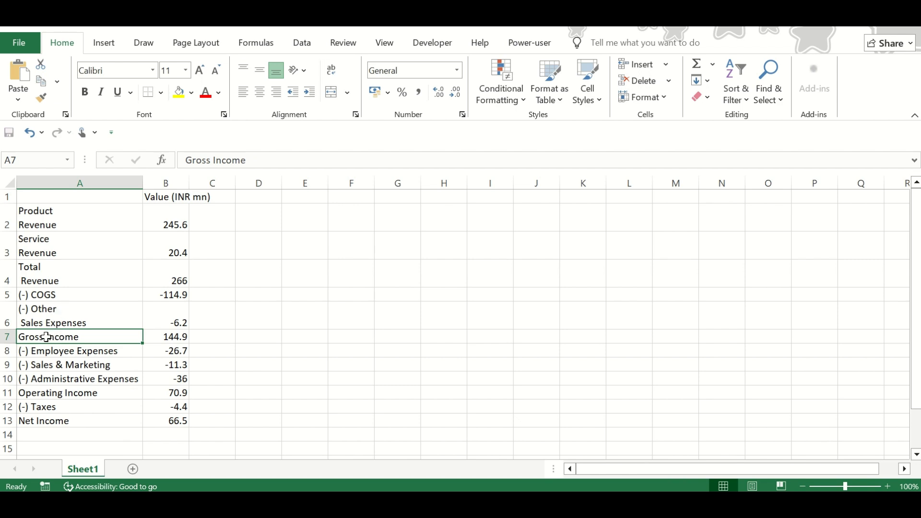
Insert line breaks in A7 after "Gross" and in A8 after "(-) Employee" to split both labels onto two lines
double_click(46, 336)
key("BackSpace")
key("alt+Return")
key("Return")
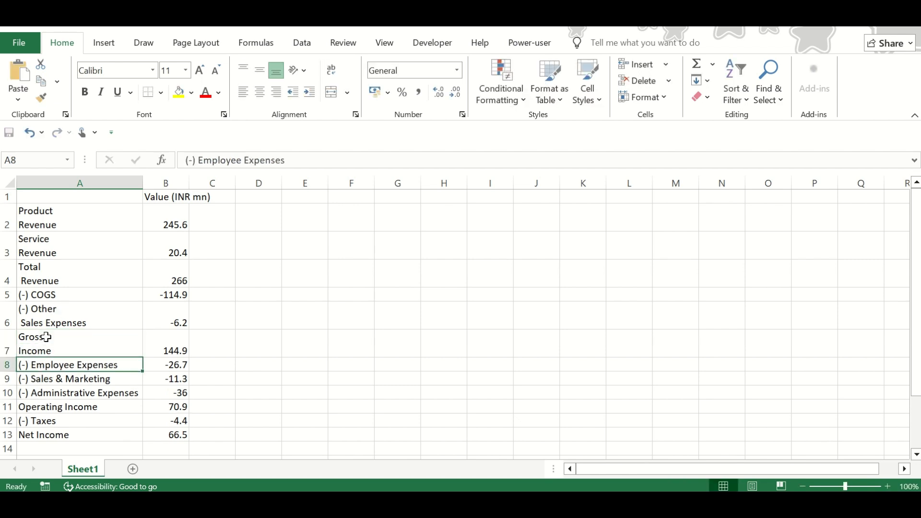
double_click(74, 366)
key("BackSpace")
key("alt+Return")
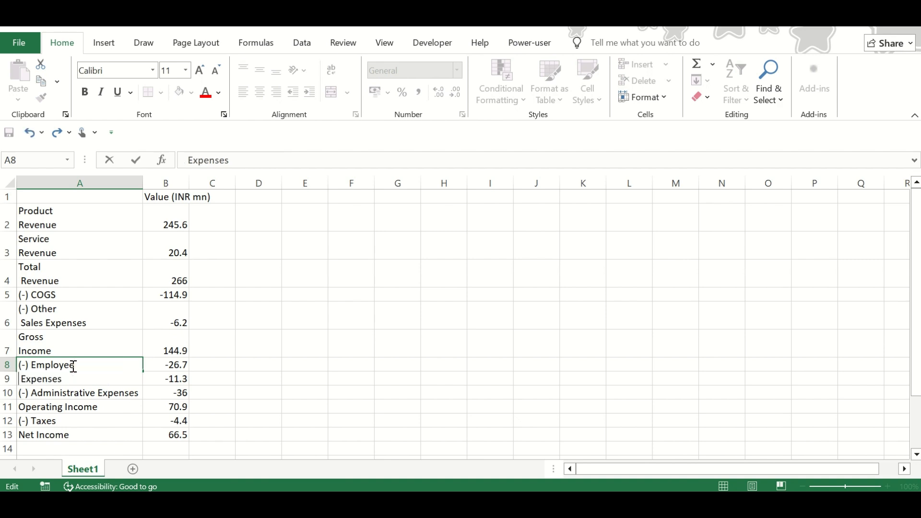
key("Return")
Split the label in A10 onto two lines with a line break after "(-) Administrative"
left_click(97, 407)
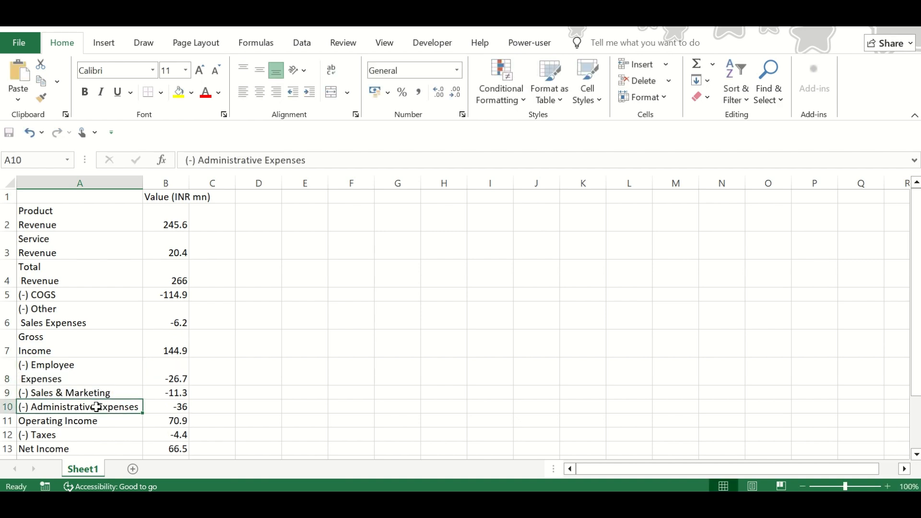
double_click(97, 407)
key("BackSpace")
type("e")
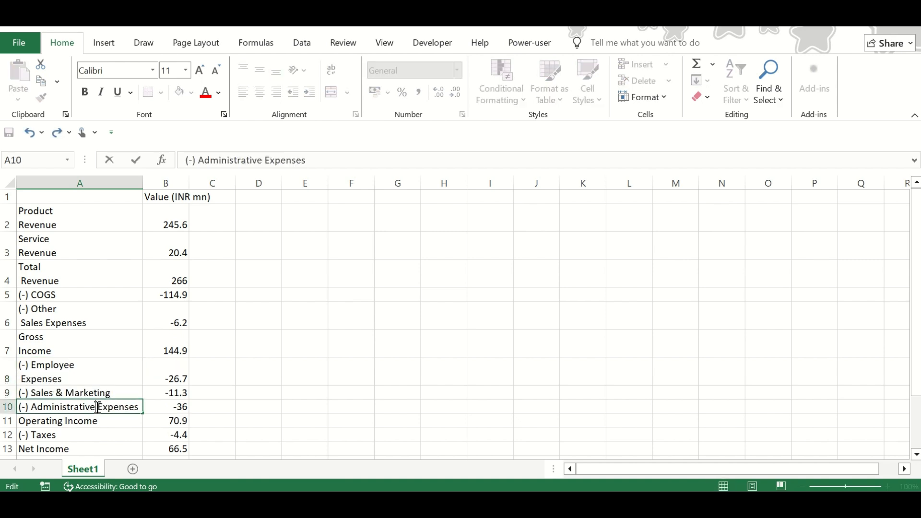
key("alt+Return")
key("Return")
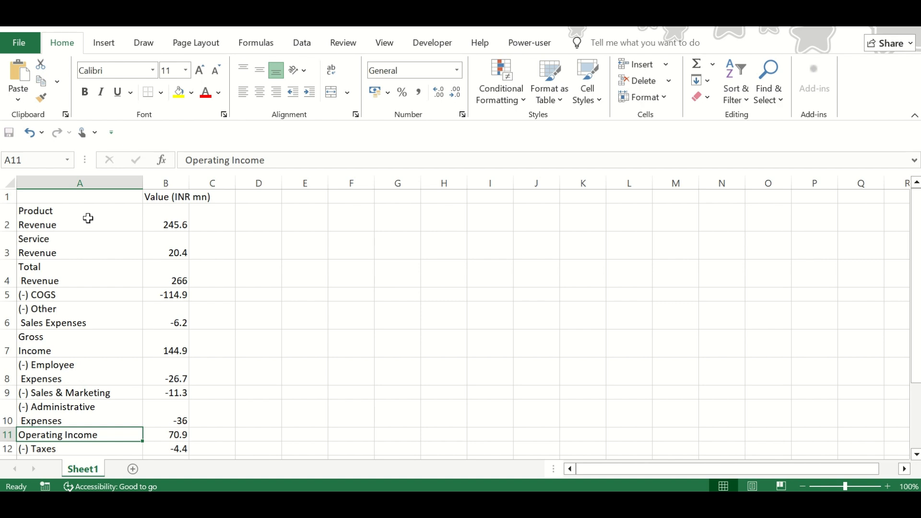
Split the Operating Income label in A11 onto two lines with a line break after "Operating"
scroll(79, 364, "down", 1)
double_click(63, 421)
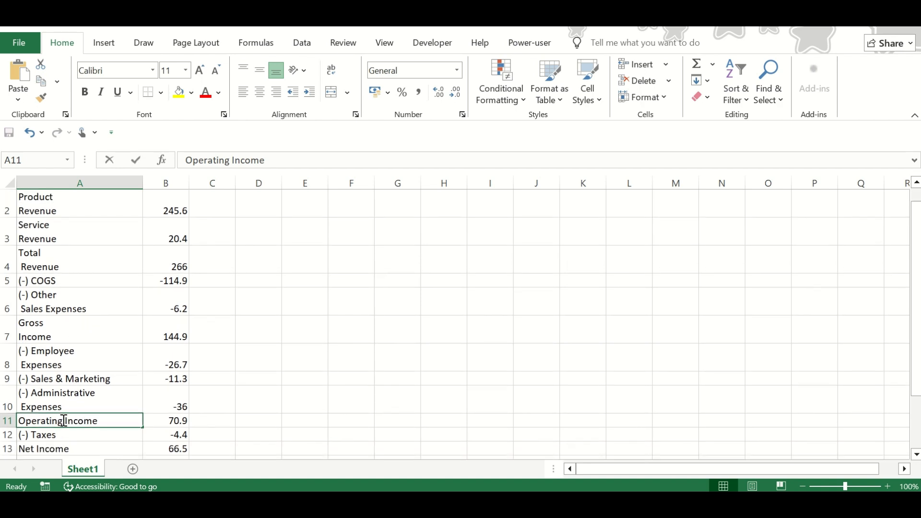
key("alt+Return")
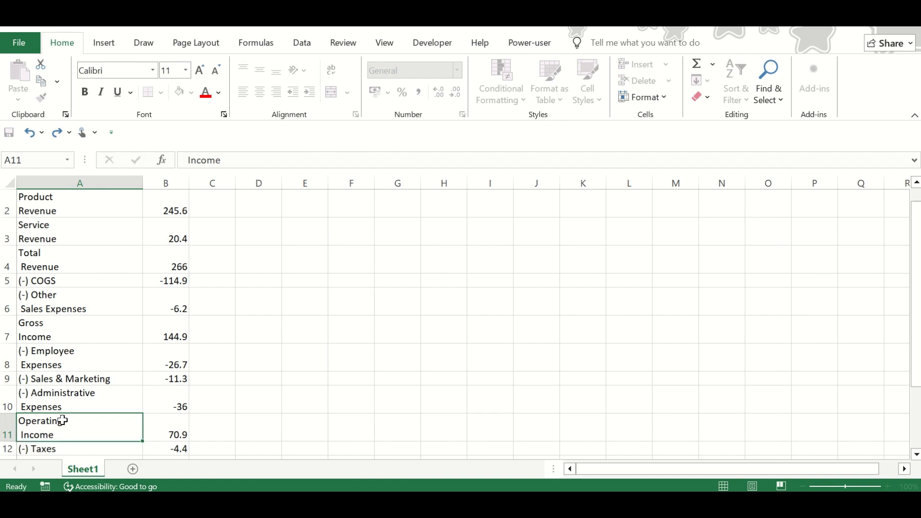
key("Return")
scroll(88, 355, "down", 1)
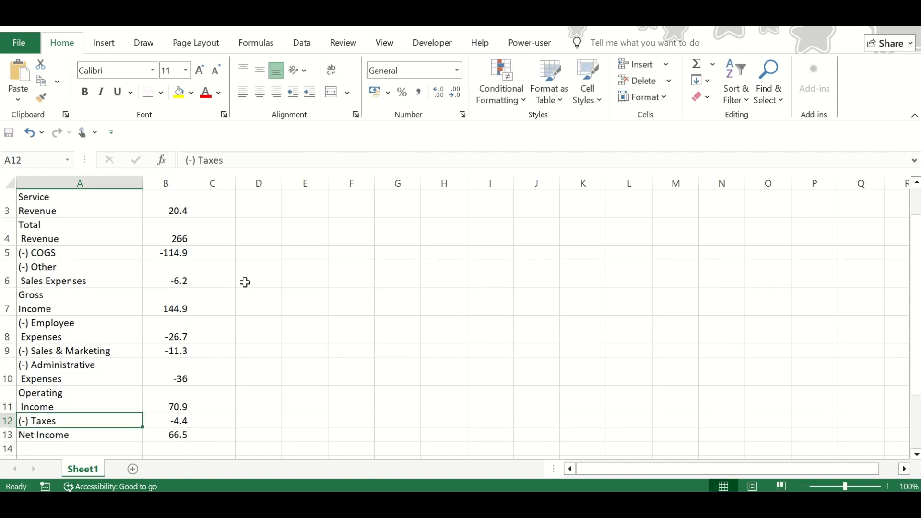
Check the chart, insert a line break after "(-) Sales &" in A9, and return to the PowerPoint slide
key("alt+Tab")
key("alt+Tab")
double_click(59, 350)
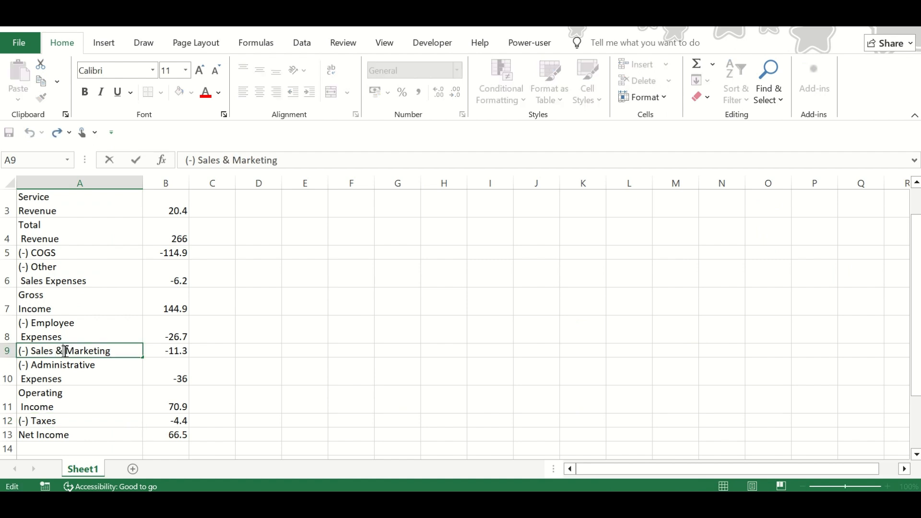
key("alt+Return")
left_click(67, 390)
key("alt+Tab")
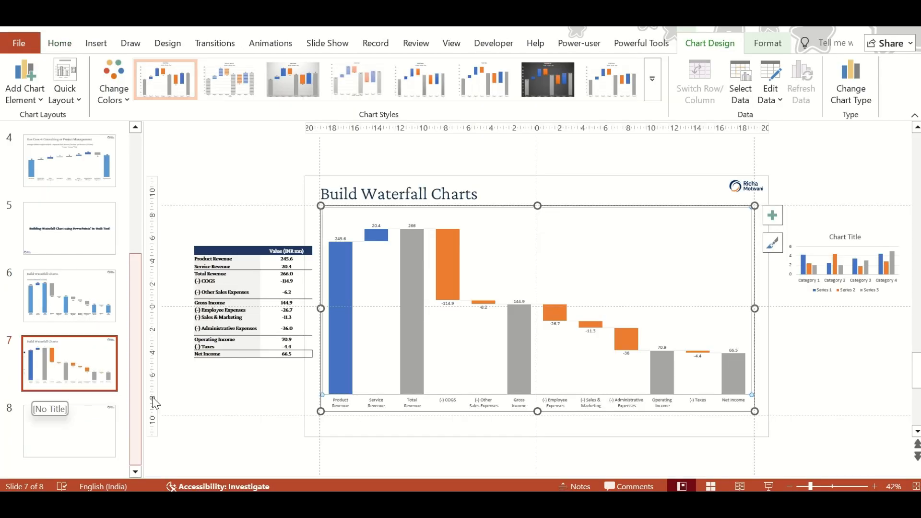
Clear the category axis selection and select the waterfall chart as a whole
left_click(586, 191)
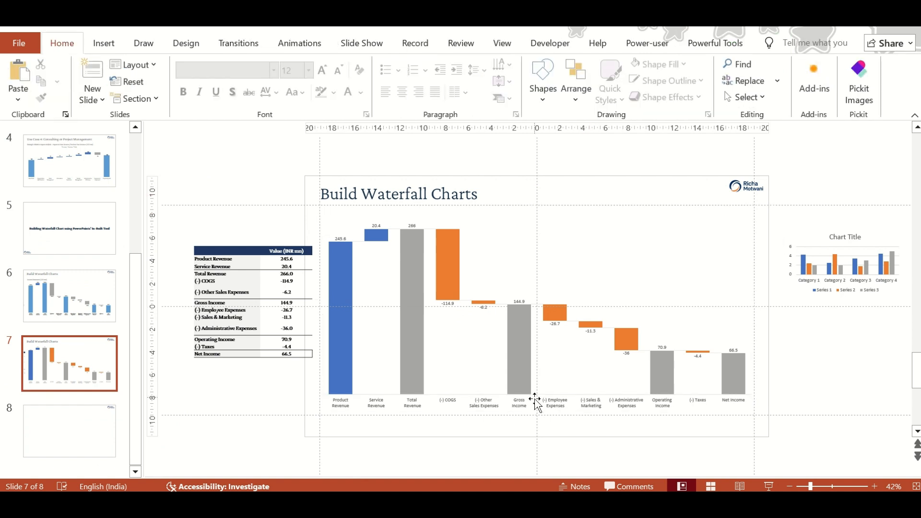
left_click(403, 406)
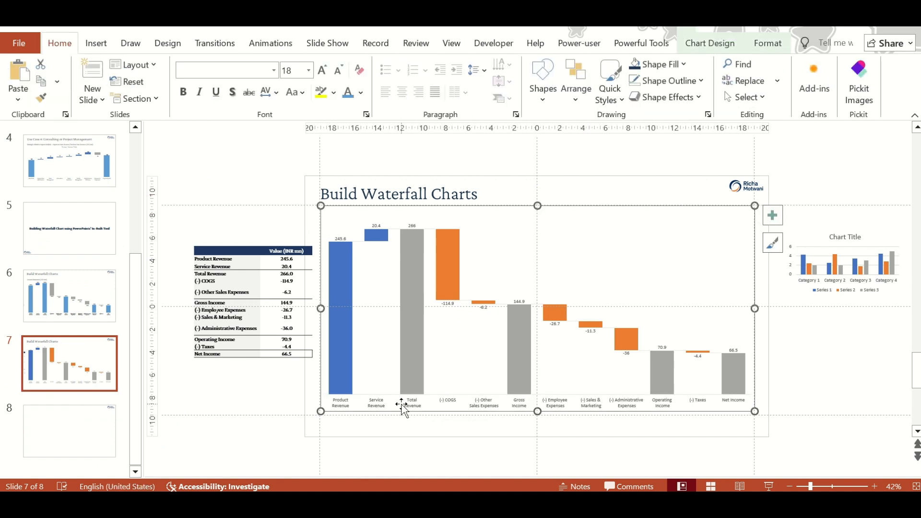